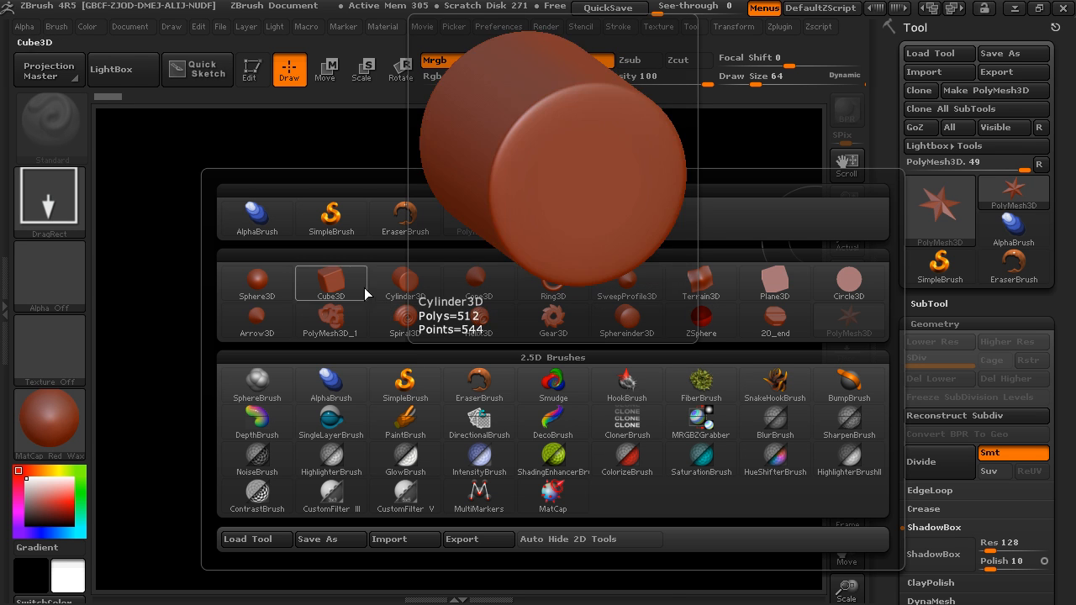
- Draw a Sphere3D on the canvas, enter Edit mode and convert it to a PolyMesh3D
left_click(269, 291)
left_click_drag(445, 349, 627, 489)
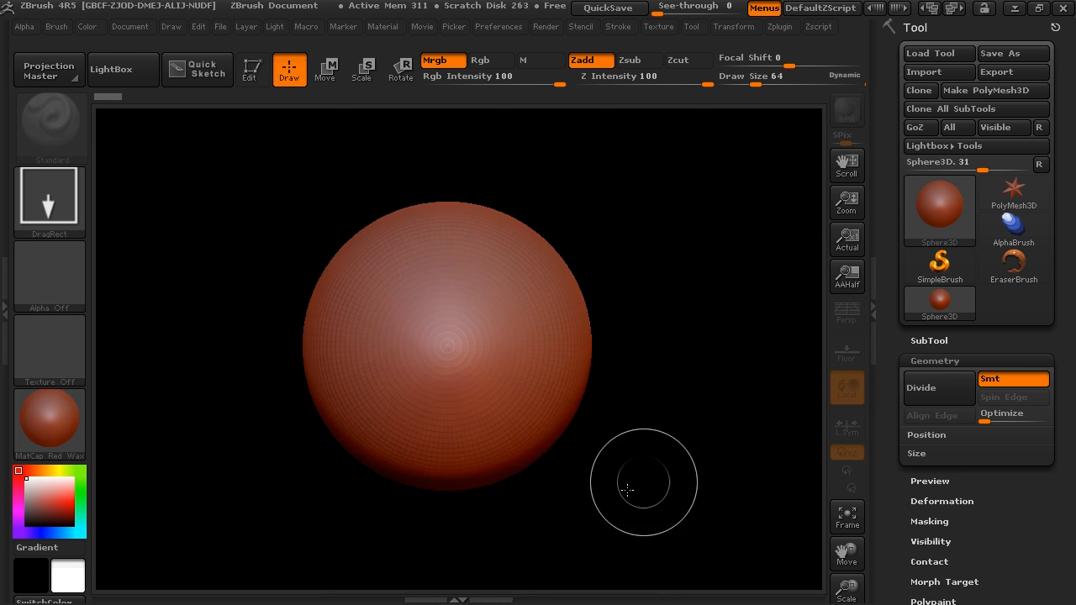
left_click(993, 108)
left_click(249, 73)
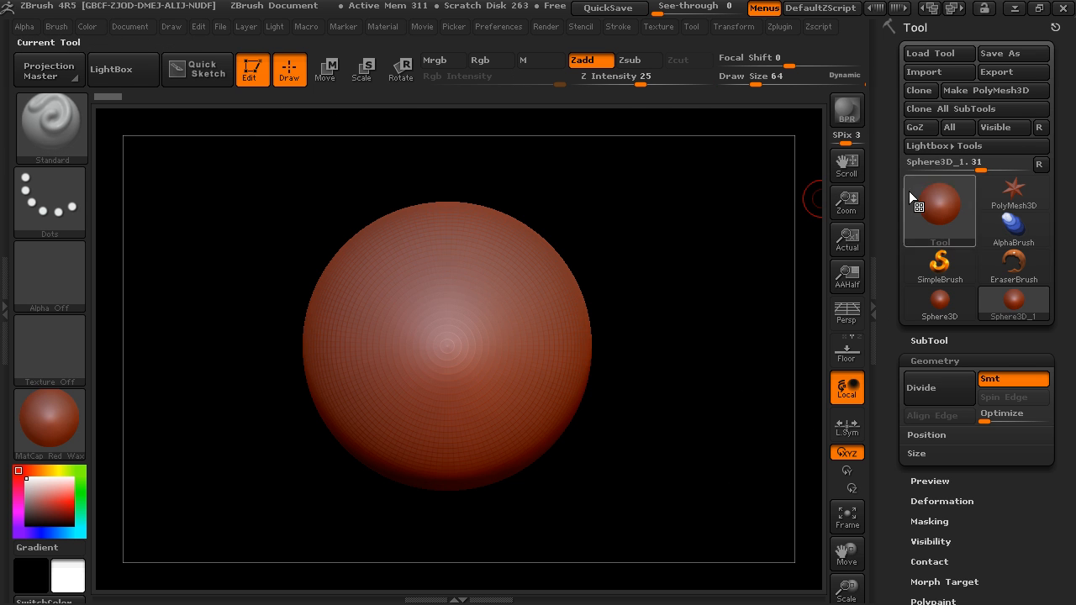
left_click(981, 92)
left_click_drag(657, 280, 623, 388, "alt")
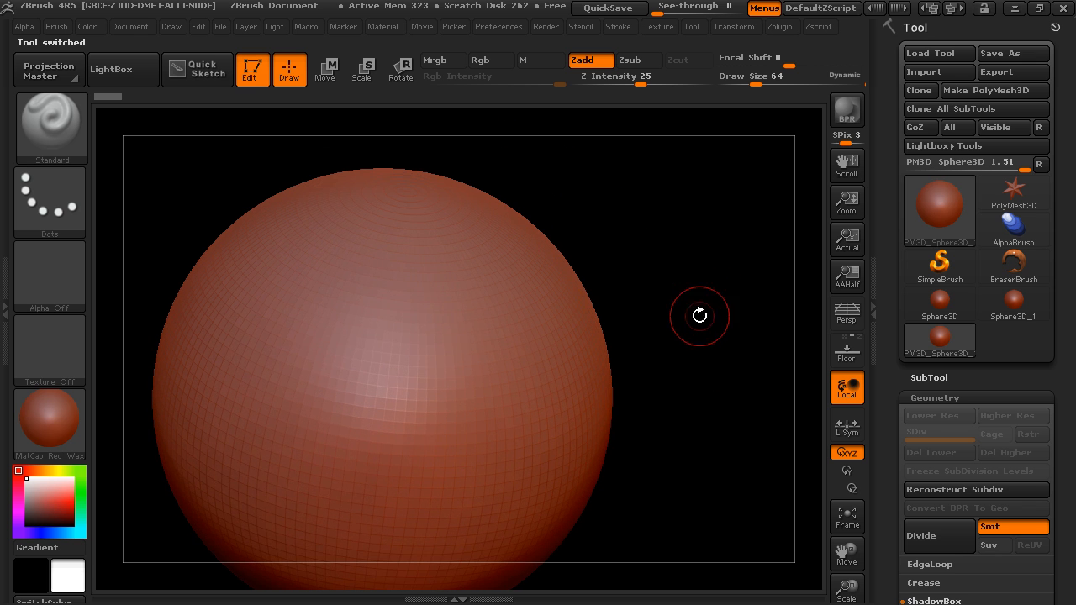
- Choose the Move brush with a draw size of 122 and pull a spike out of the sphere's upper right side
left_click(50, 122)
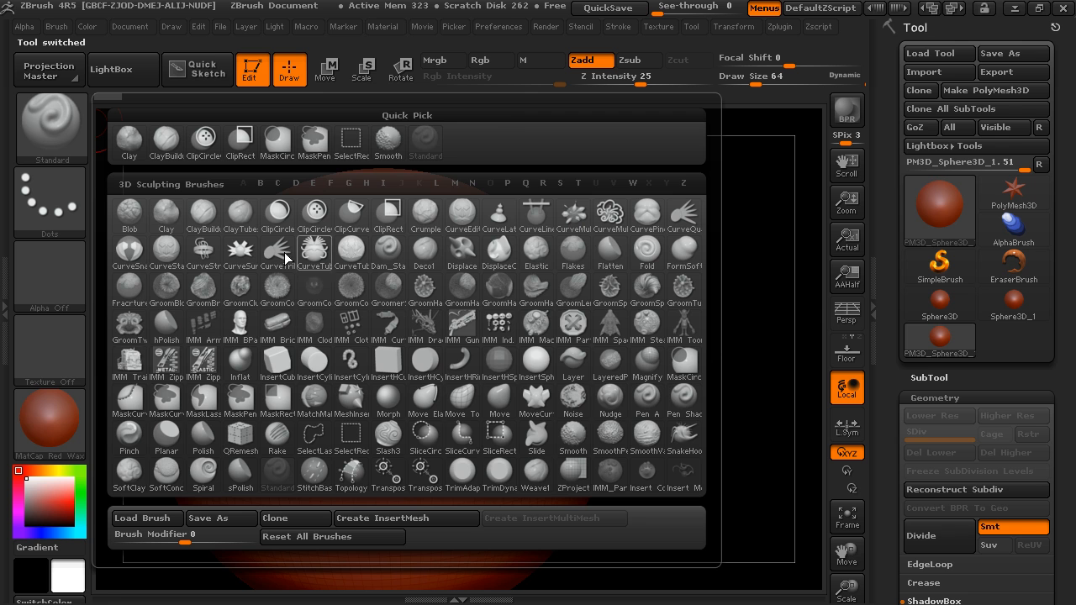
key("m")
key("v")
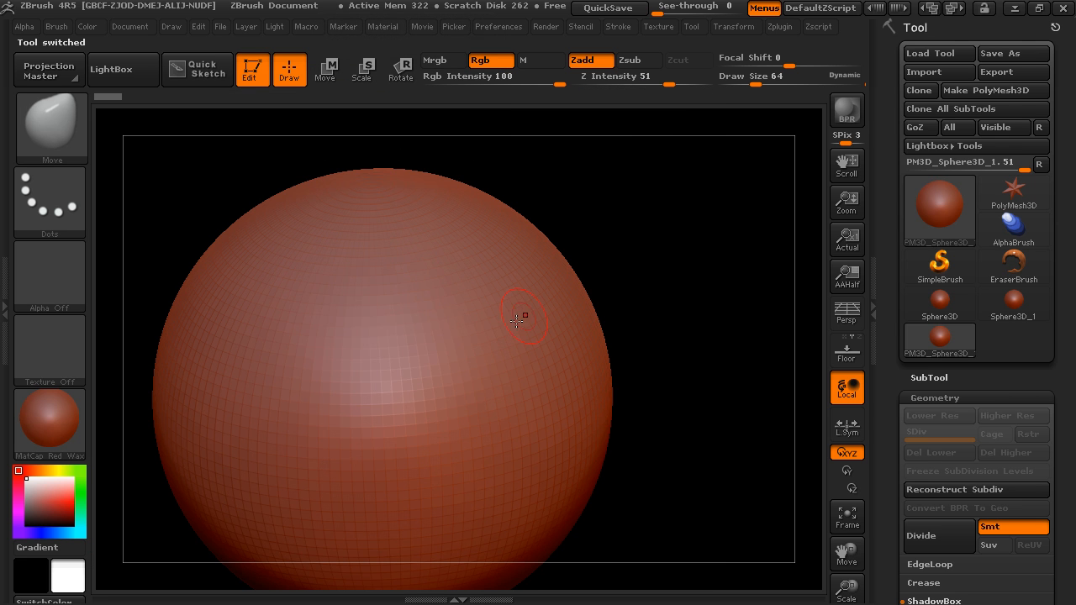
left_click_drag(764, 77, 769, 83)
mouse_move(713, 239)
left_mouse_down("alt")
mouse_move(706, 224)
mouse_move(634, 207)
left_mouse_up("alt")
mouse_move(485, 287)
left_mouse_down()
mouse_move(579, 204)
mouse_move(625, 183)
left_mouse_up()
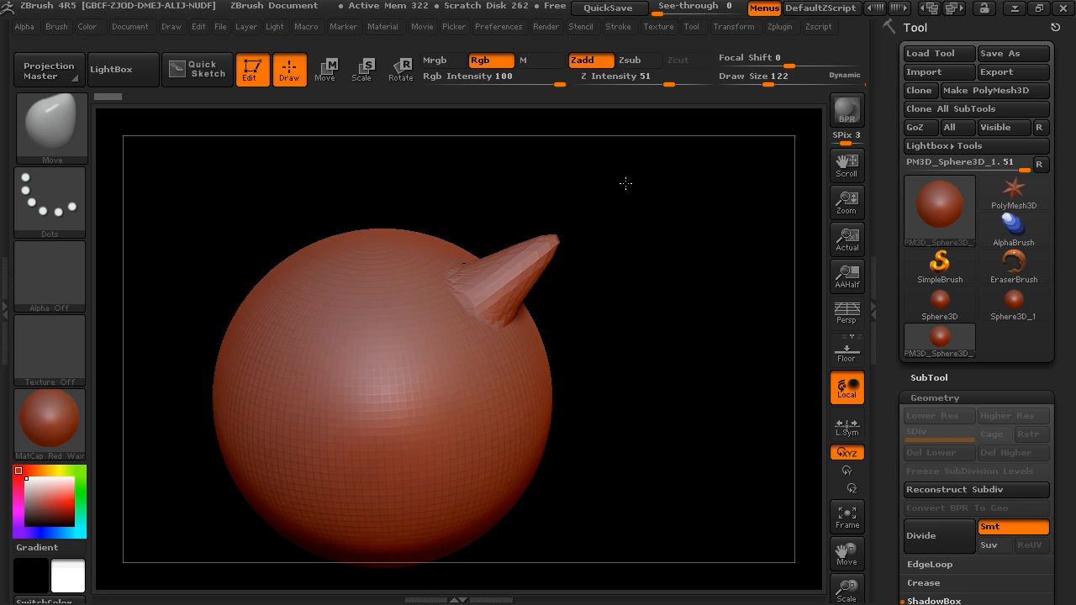
- Pull the spike's base outward with the Move brush and smooth its tip
mouse_move(608, 259)
left_mouse_down("alt")
mouse_move(611, 271)
mouse_move(644, 281)
mouse_move(560, 274)
left_mouse_up("alt")
left_click_drag(656, 262, 620, 243)
left_click_drag(513, 289, 565, 296)
mouse_move(549, 244)
left_mouse_down("shift")
mouse_move(535, 260)
mouse_move(520, 242)
mouse_move(535, 249)
left_mouse_up("shift")
mouse_move(658, 220)
left_mouse_down()
mouse_move(587, 207)
mouse_move(628, 217)
mouse_move(629, 294)
left_mouse_up()
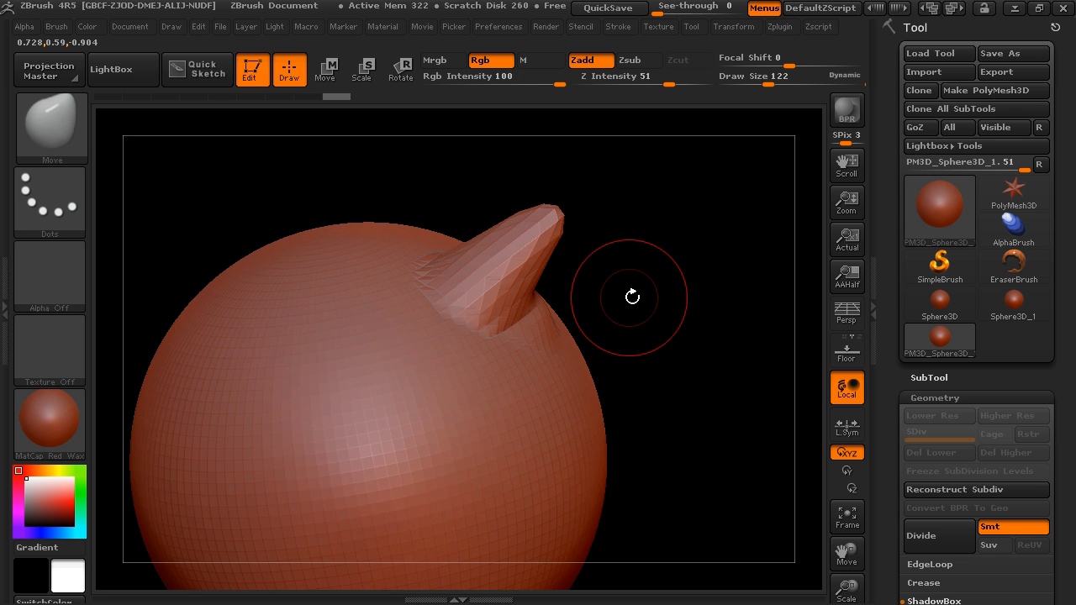
- Subdivide the sphere mesh once and smooth the surface around the base of the spike
key("ctrl+d")
mouse_move(652, 228)
left_mouse_down("alt")
mouse_move(661, 269)
mouse_move(601, 232)
left_mouse_up("alt")
left_click_drag(504, 338, 479, 364, "shift")
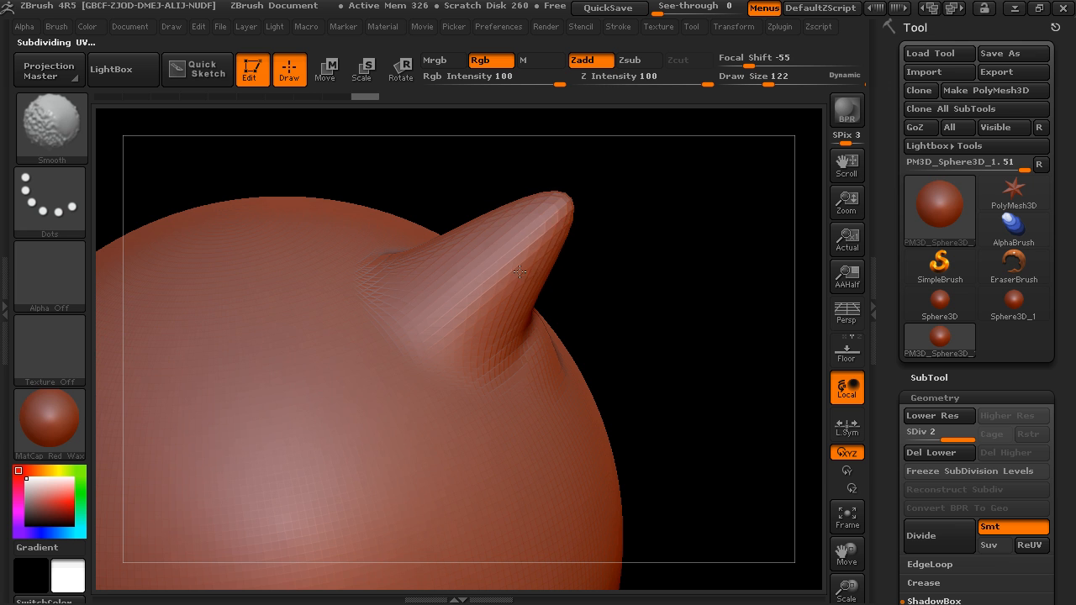
- Stretch the spike further outward with the Move brush and subdivide the mesh to level 3
mouse_move(656, 183)
left_mouse_down()
mouse_move(667, 188)
mouse_move(649, 224)
left_mouse_up()
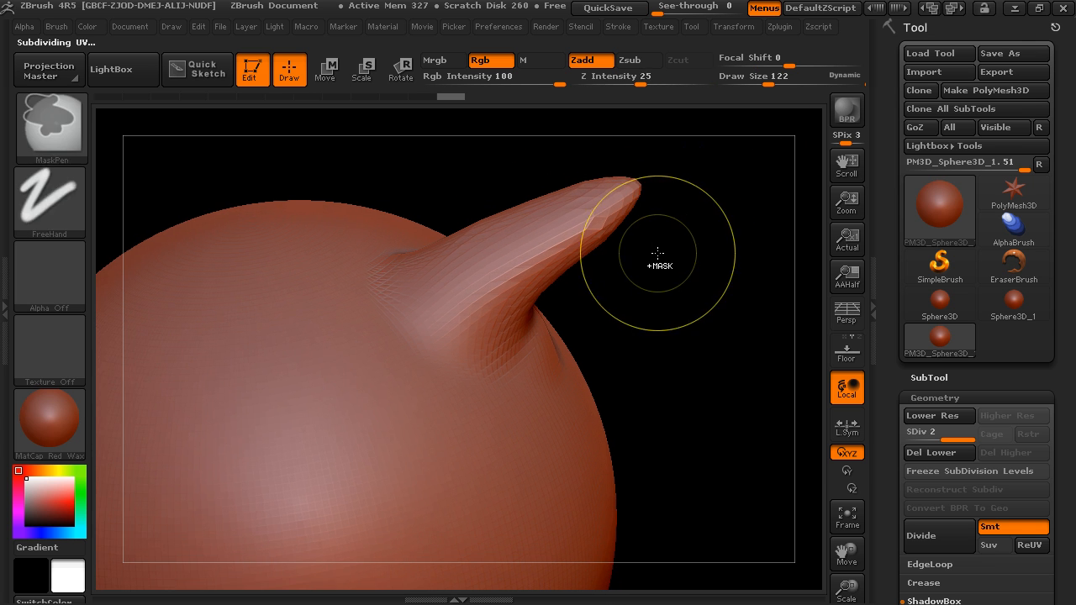
left_click_drag(669, 167, 743, 175)
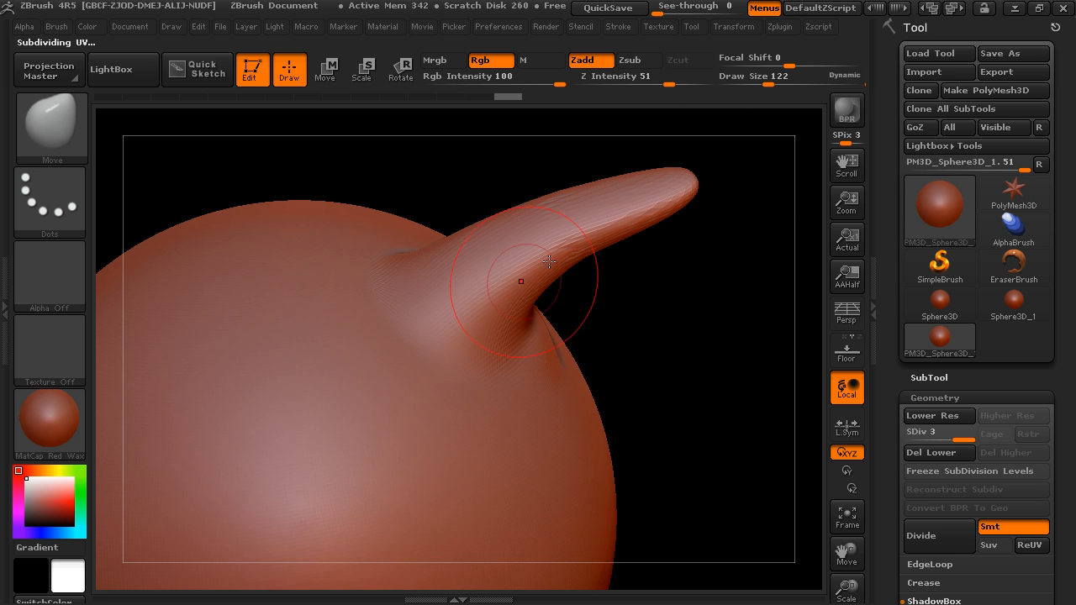
left_click_drag(682, 277, 557, 259)
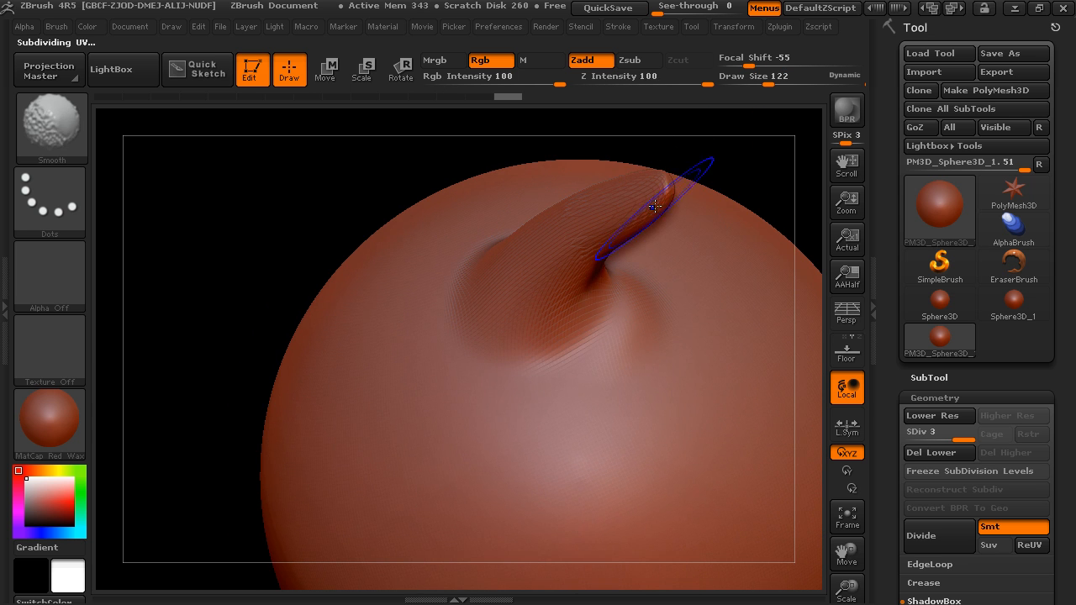
- Smooth the spike's tip to a point and push the middle of the spike with the Move brush
left_click_drag(638, 199, 661, 190, "shift")
mouse_move(747, 174)
left_mouse_down()
mouse_move(760, 197)
mouse_move(745, 186)
left_mouse_up()
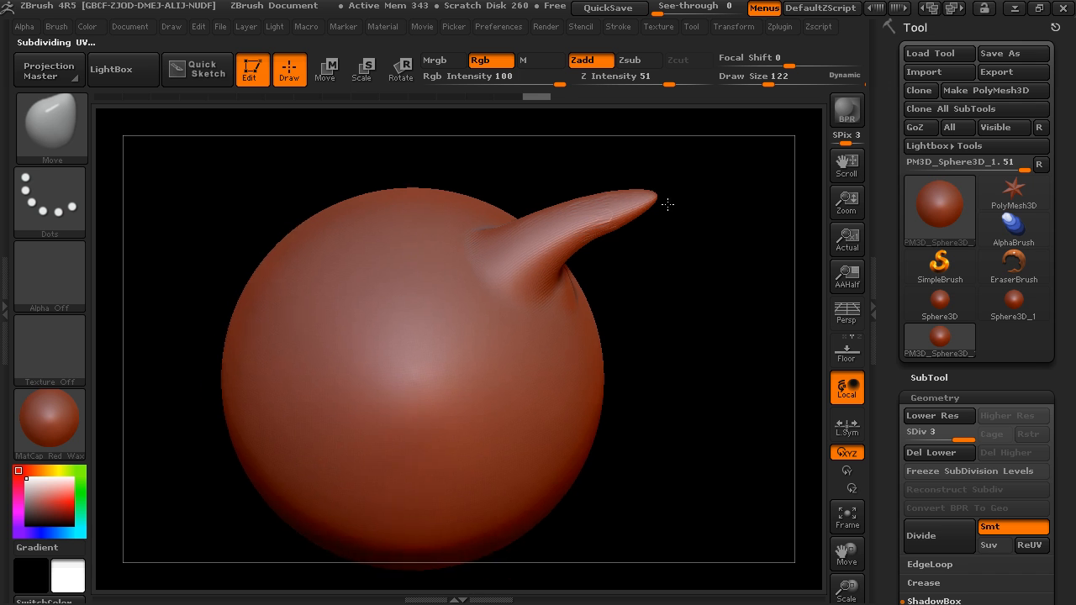
left_click_drag(618, 216, 593, 217)
left_click_drag(658, 250, 678, 276, "alt")
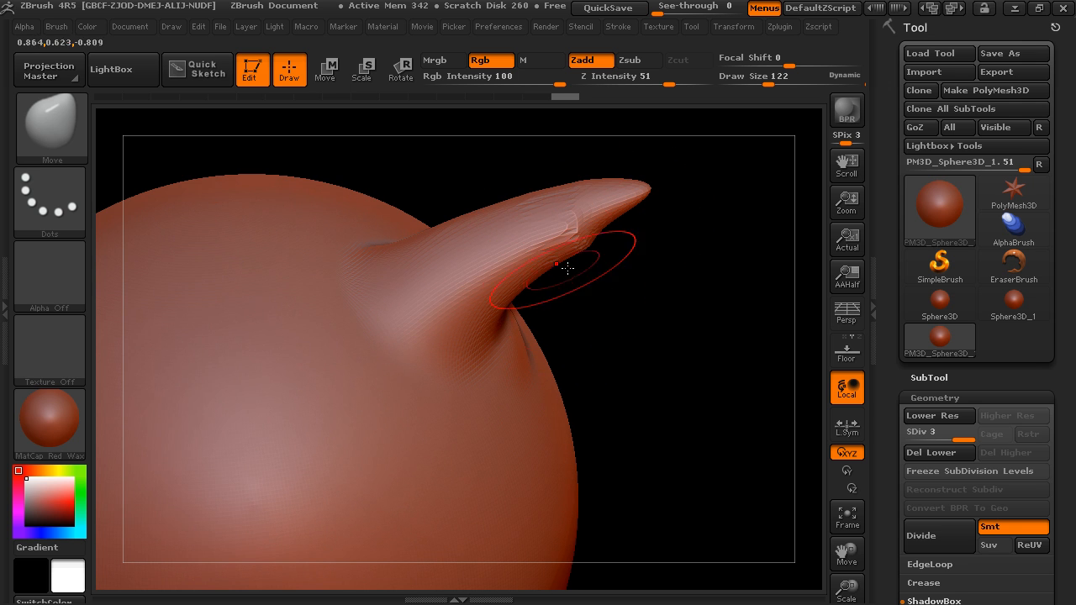
left_click_drag(648, 325, 582, 259, "alt")
mouse_move(660, 286)
left_mouse_down()
mouse_move(684, 298)
mouse_move(679, 288)
left_mouse_up()
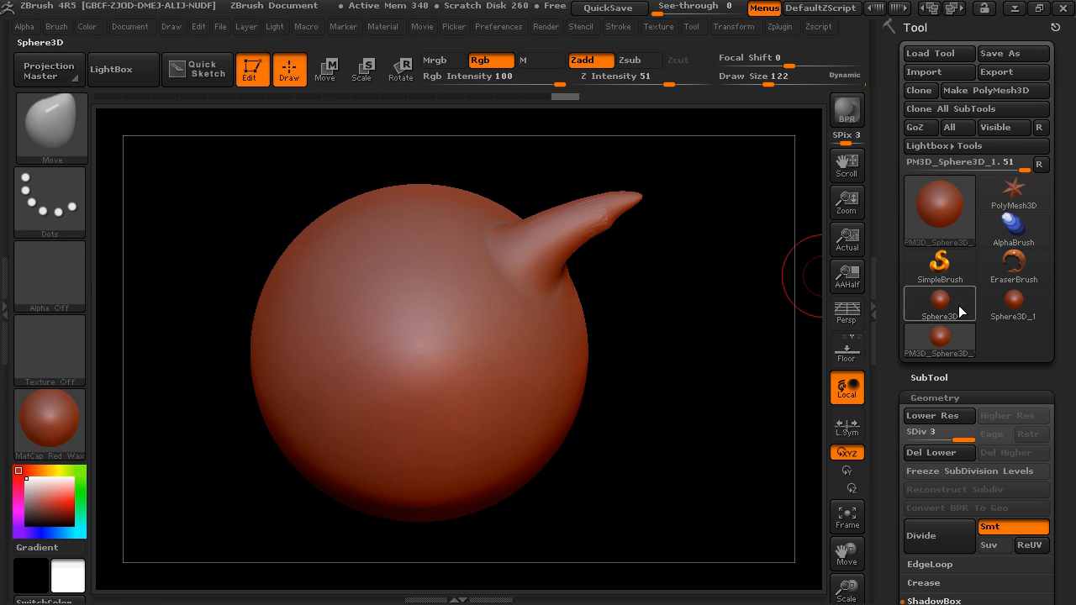
- Switch to the unsculpted Sphere3D_1 and convert it to a new PolyMesh3D
left_click(1024, 309)
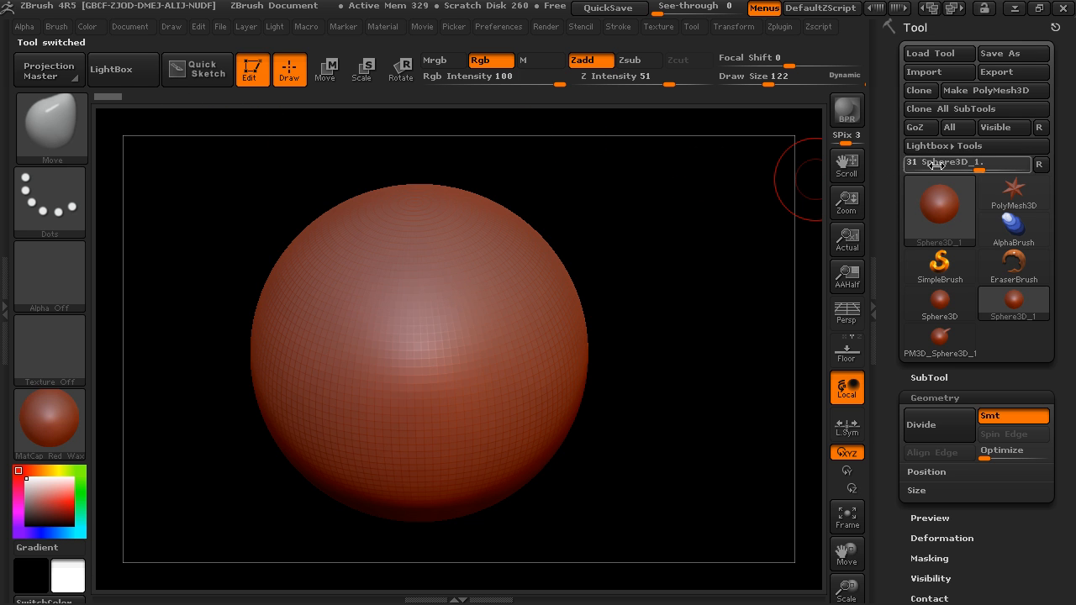
left_click(984, 90)
left_click_drag(893, 373, 898, 284)
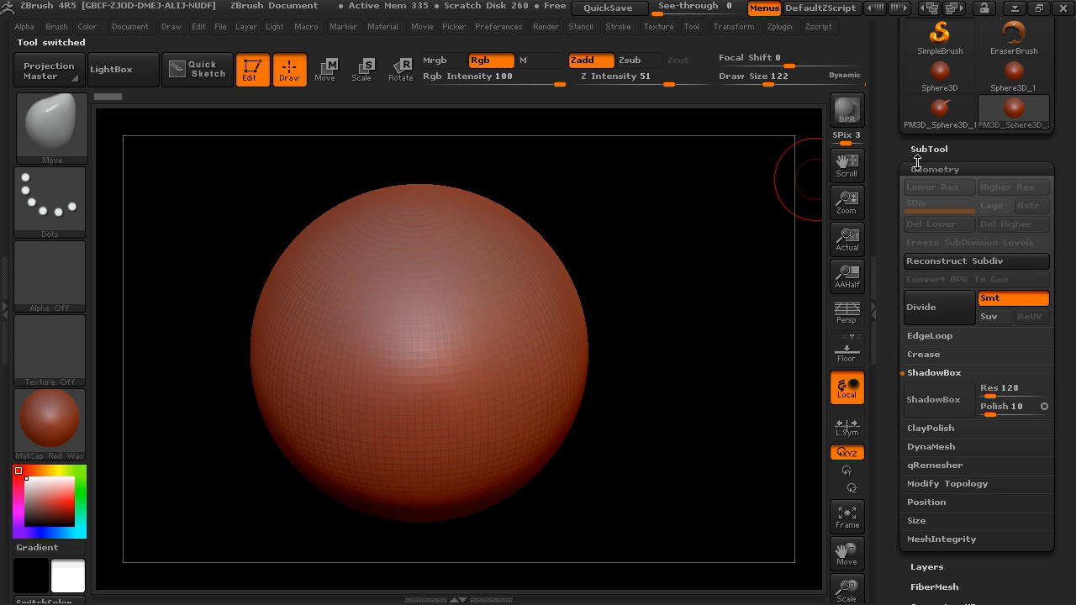
- Enable DynaMesh on the new sphere with a resolution of 256
scroll(913, 266, "down", 5)
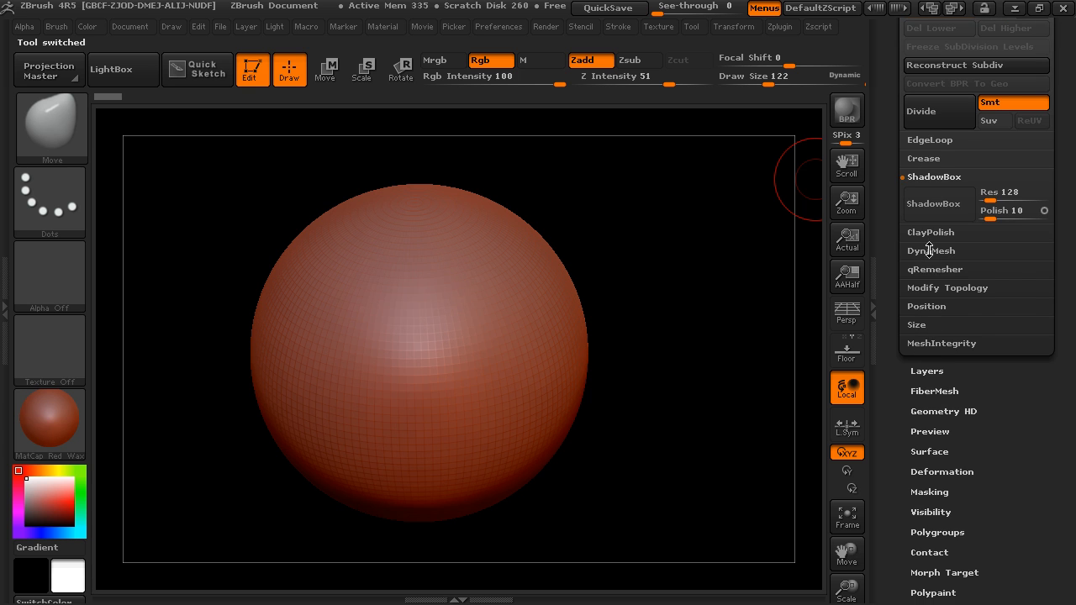
left_click(929, 249)
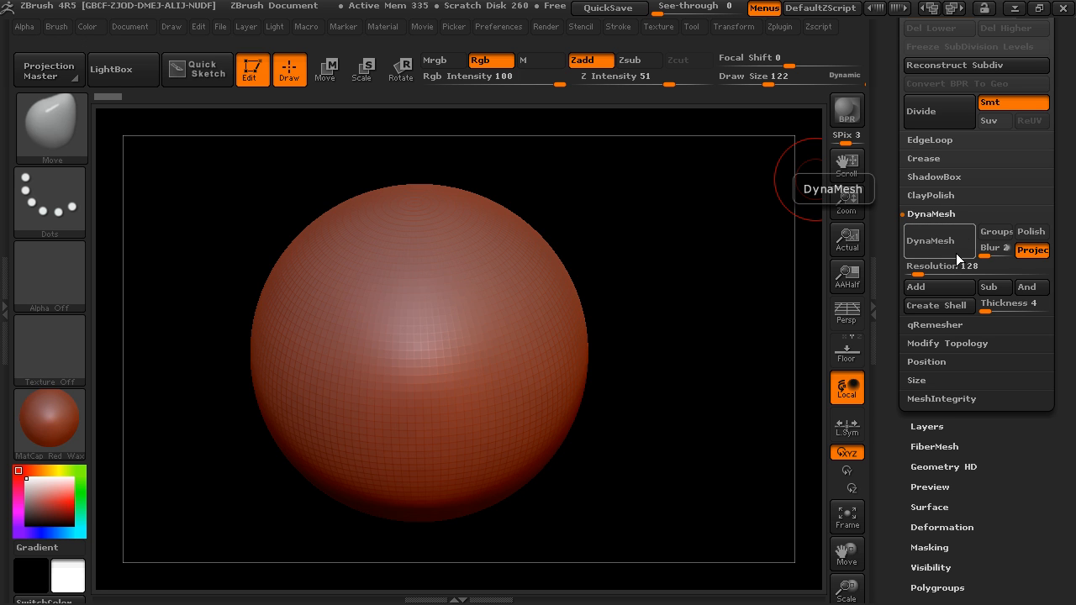
left_click(929, 266)
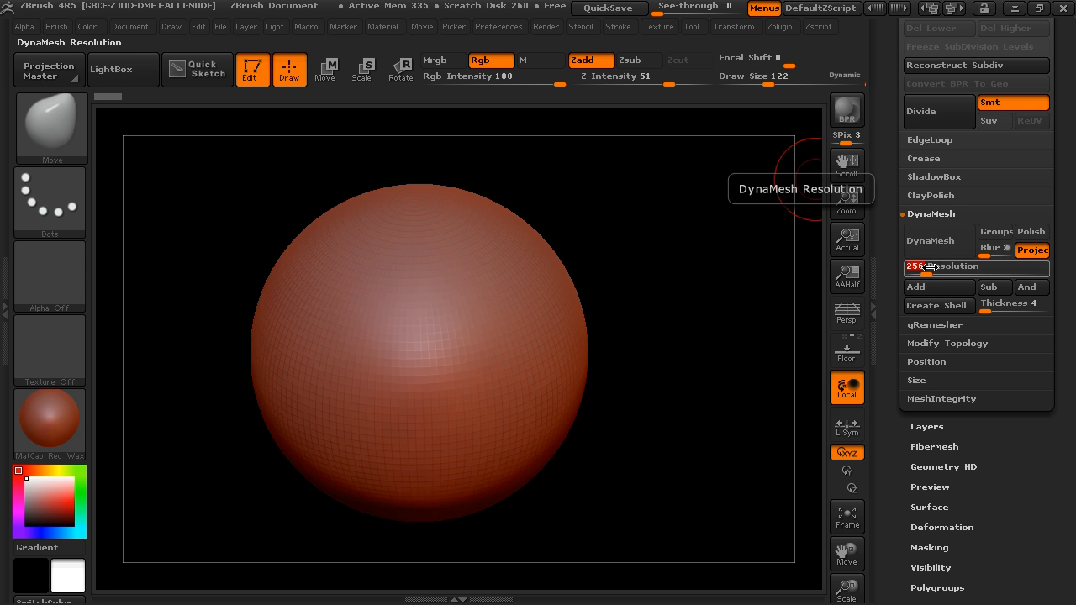
type("256")
key("Return")
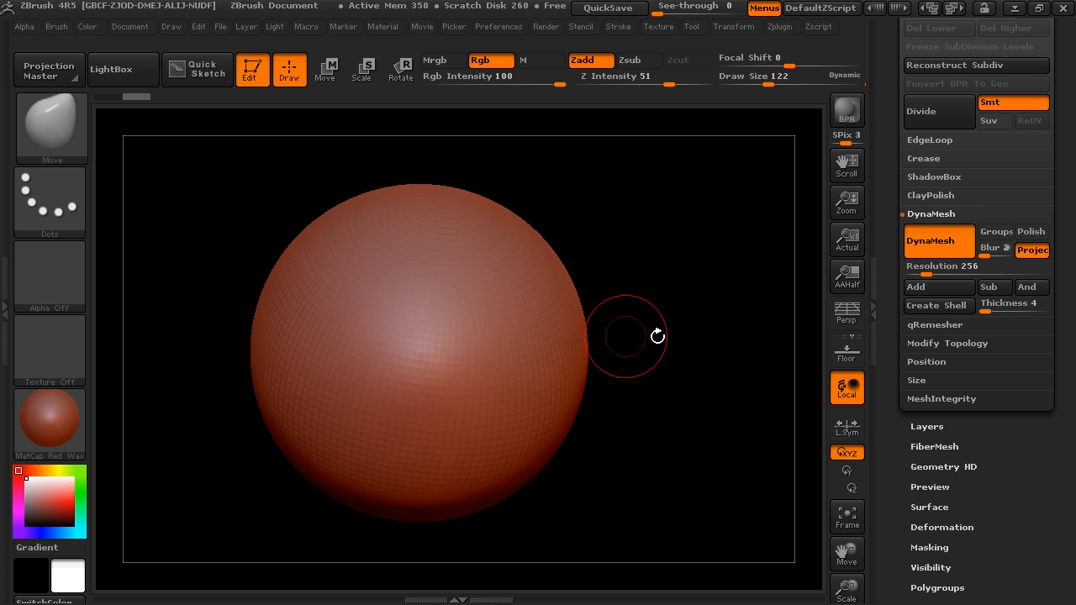
- Smooth the DynaMesh sphere's surface and pull a long spike from its upper right side with the Move brush
key("shift")
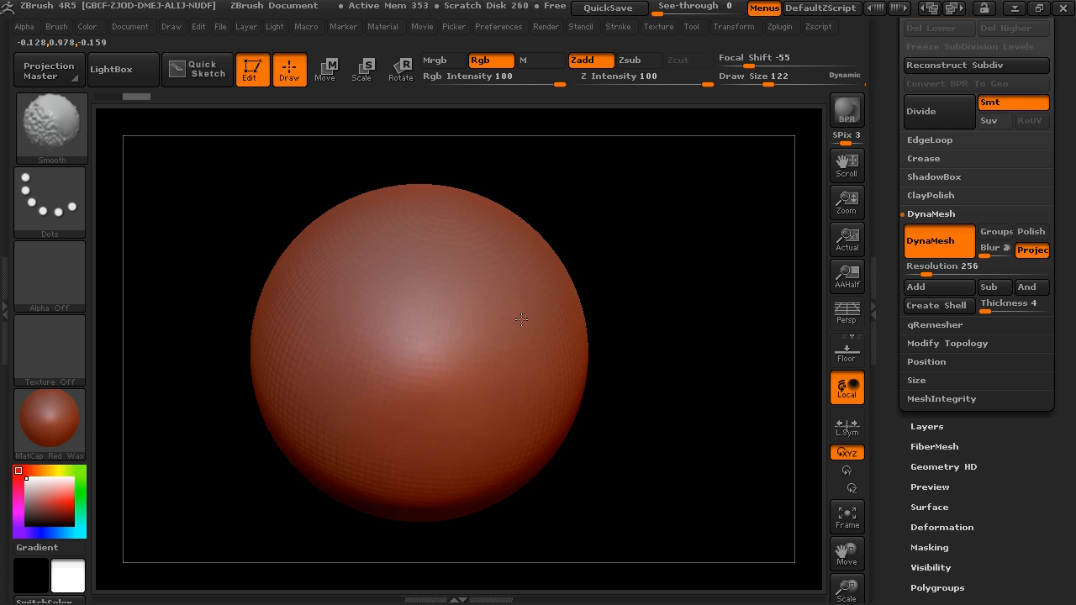
mouse_move(589, 238)
left_mouse_down("alt")
mouse_move(620, 223)
mouse_move(579, 254)
left_mouse_up("alt")
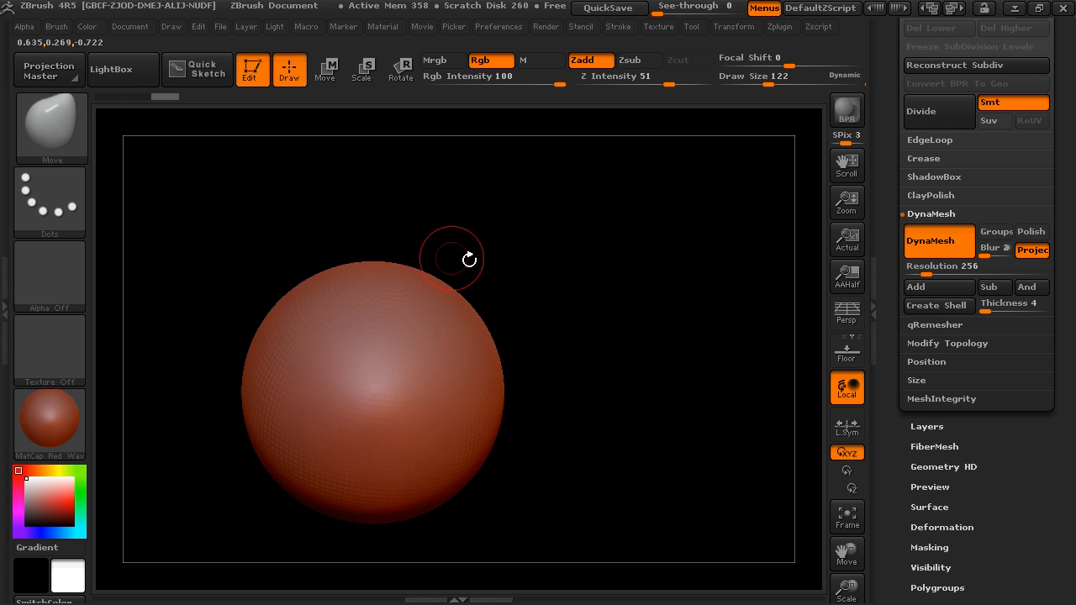
left_click_drag(517, 307, 592, 269)
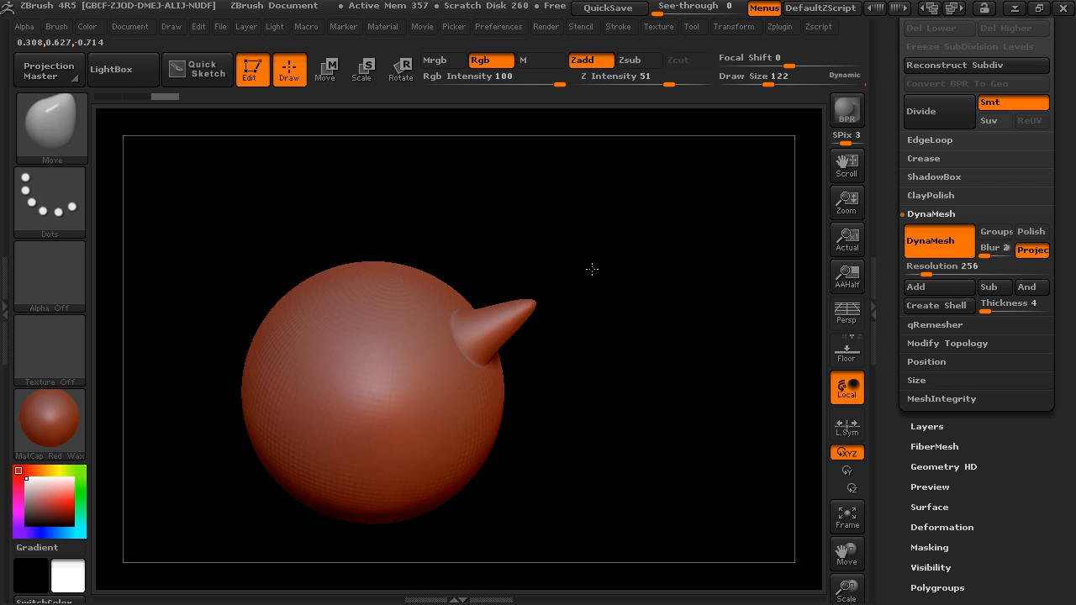
left_click_drag(680, 227, 701, 338, "alt")
- Remesh the DynaMesh to redistribute the stretched polygons and smooth the seam around the spike's base
key("ctrl")
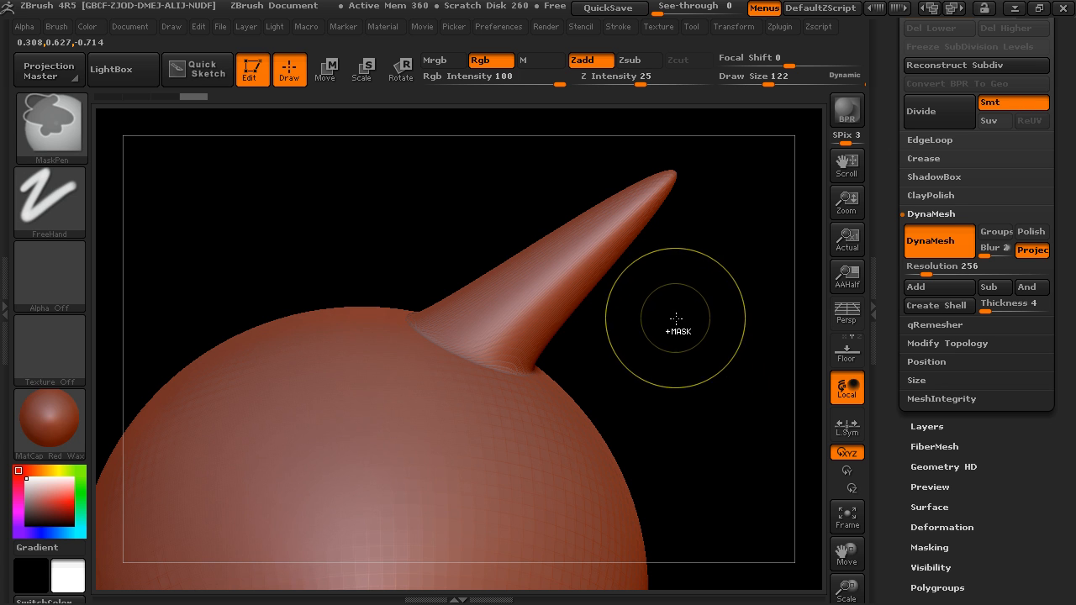
left_click_drag(671, 321, 696, 360, "ctrl")
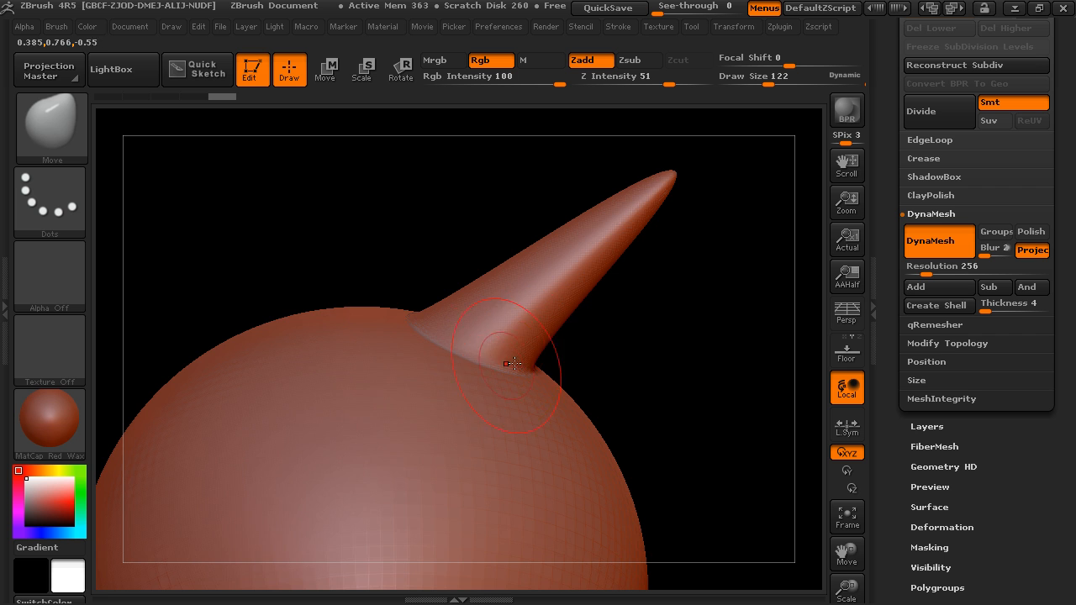
left_click_drag(654, 319, 548, 204)
mouse_move(674, 292)
left_mouse_down()
mouse_move(603, 286)
mouse_move(716, 295)
mouse_move(697, 327)
mouse_move(719, 331)
left_mouse_up()
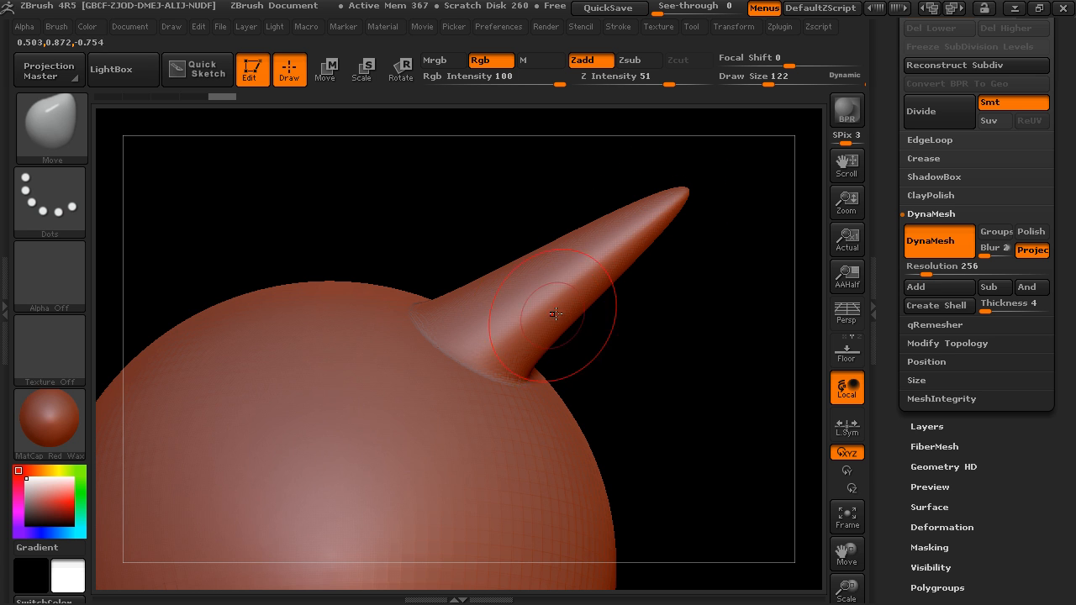
key("shift")
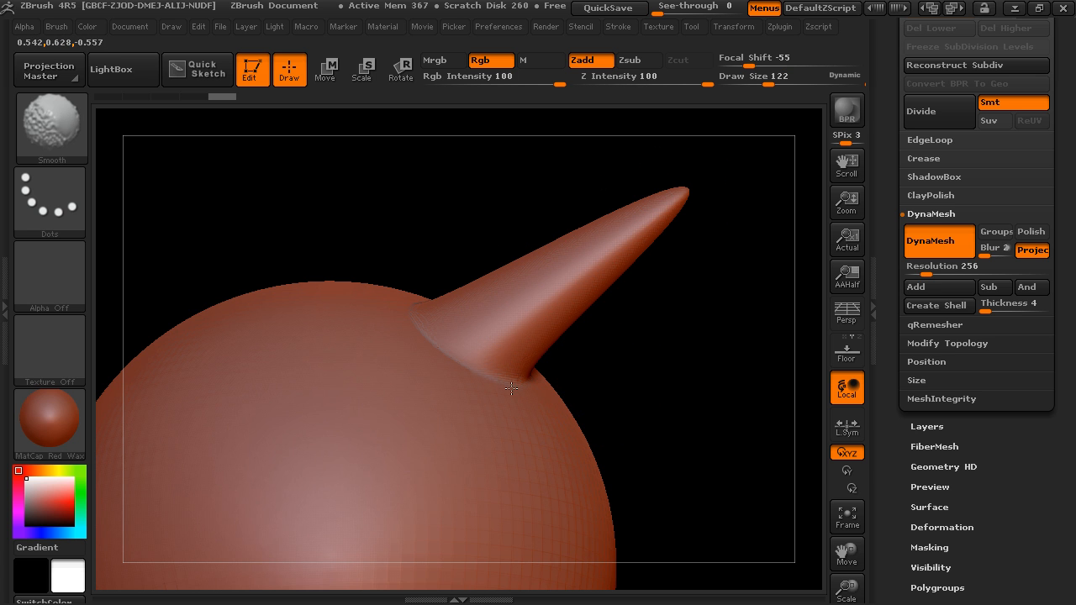
left_click_drag(411, 309, 414, 307, "shift")
- Choose the SnakeHook brush and pull a thin curved tendril out of the top of the sphere
mouse_move(663, 351)
left_mouse_down()
mouse_move(538, 362)
mouse_move(563, 308)
left_mouse_up()
mouse_move(709, 226)
left_mouse_down()
mouse_move(774, 236)
mouse_move(737, 346)
mouse_move(199, 185)
left_mouse_up()
key("b")
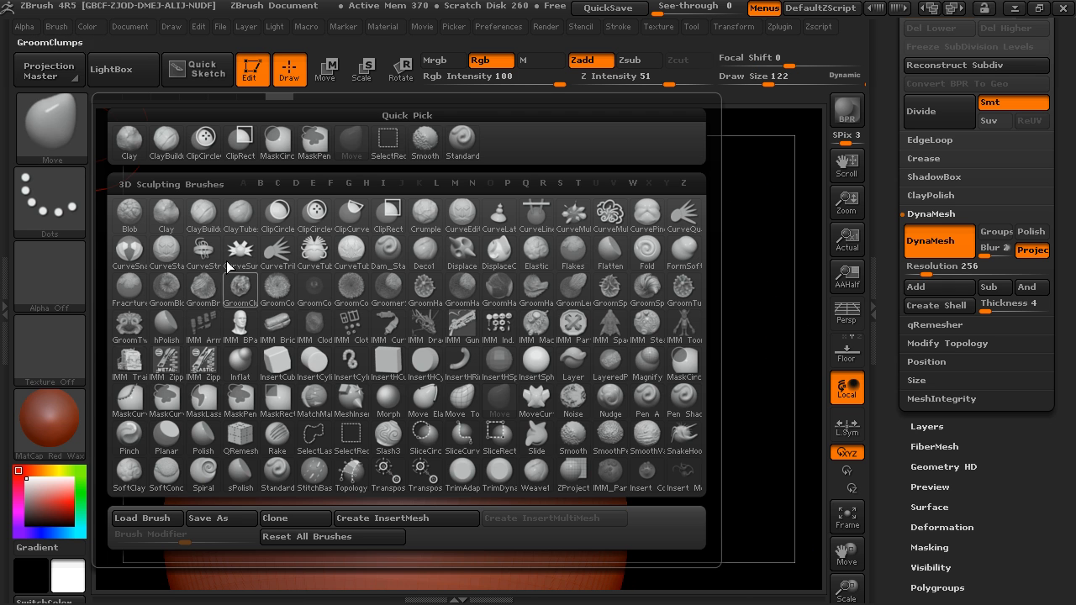
left_click(683, 436)
left_click_drag(626, 333, 572, 295)
left_click_drag(427, 397, 421, 339)
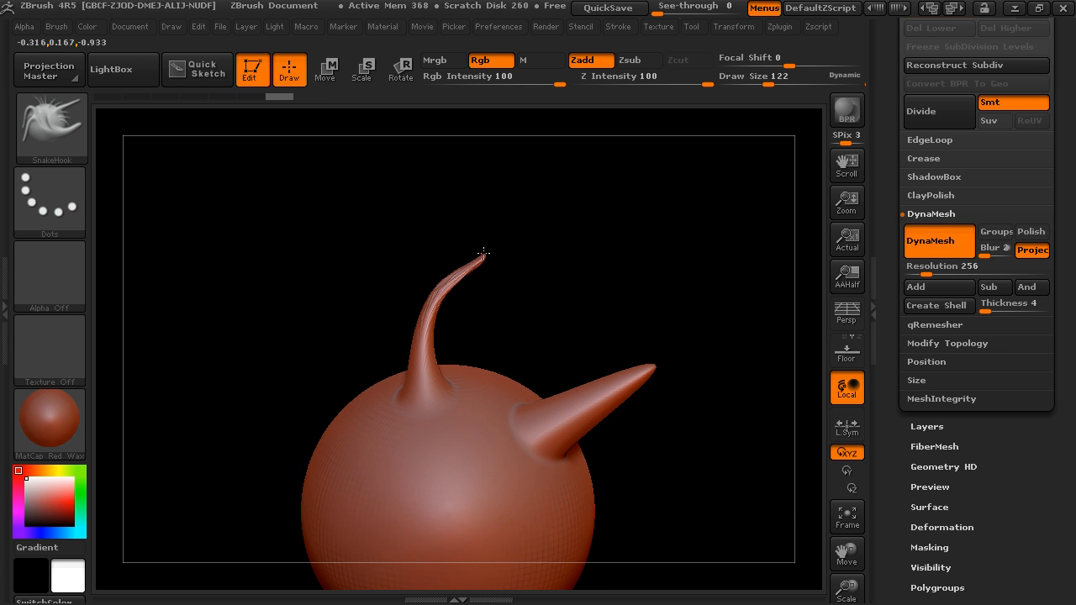
- Remesh the DynaMesh and extend the tendril's tip sideways with the SnakeHook brush
mouse_move(614, 297)
left_mouse_down()
mouse_move(670, 303)
mouse_move(603, 309)
left_mouse_up()
right_click_drag(603, 308, 588, 303, "ctrl")
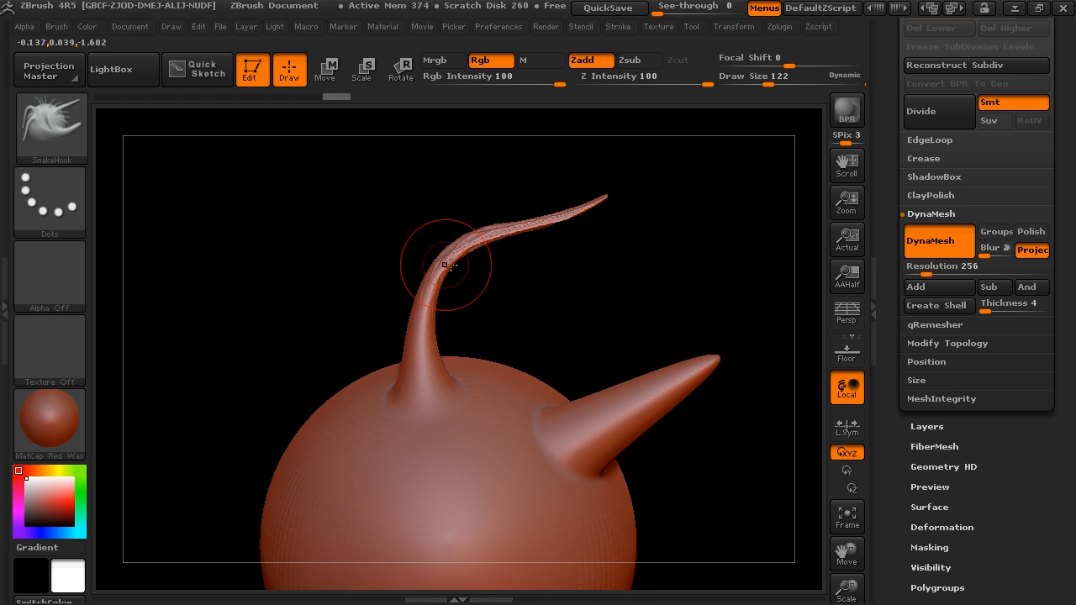
- Smooth the length of the tendril and remesh the DynaMesh again
left_click_drag(441, 265, 472, 243, "shift")
mouse_move(560, 295)
left_mouse_down()
mouse_move(680, 312)
mouse_move(564, 314)
mouse_move(522, 303)
left_mouse_up()
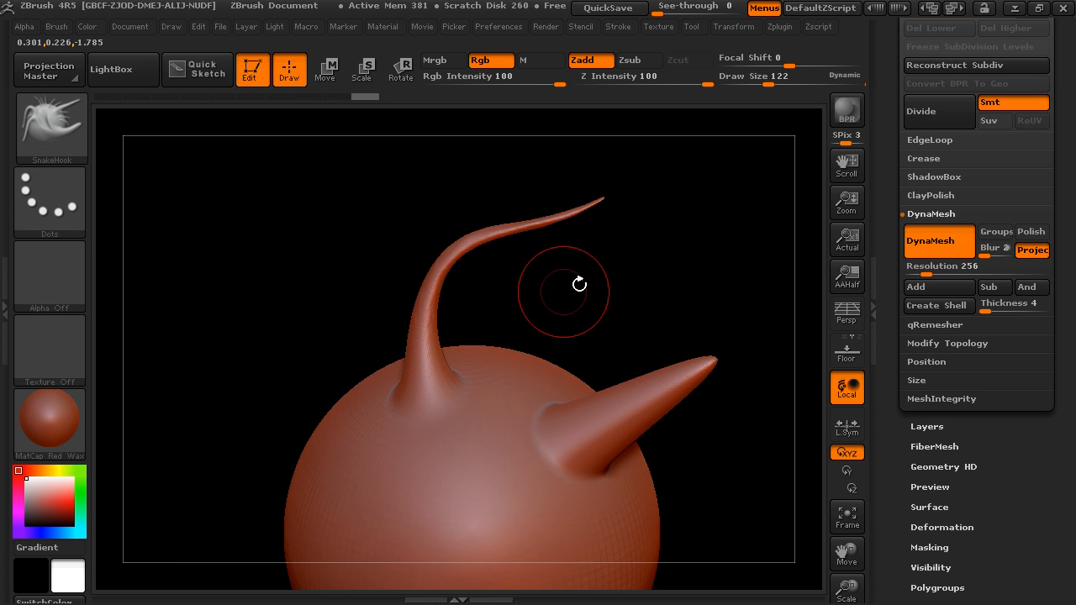
key("ctrl")
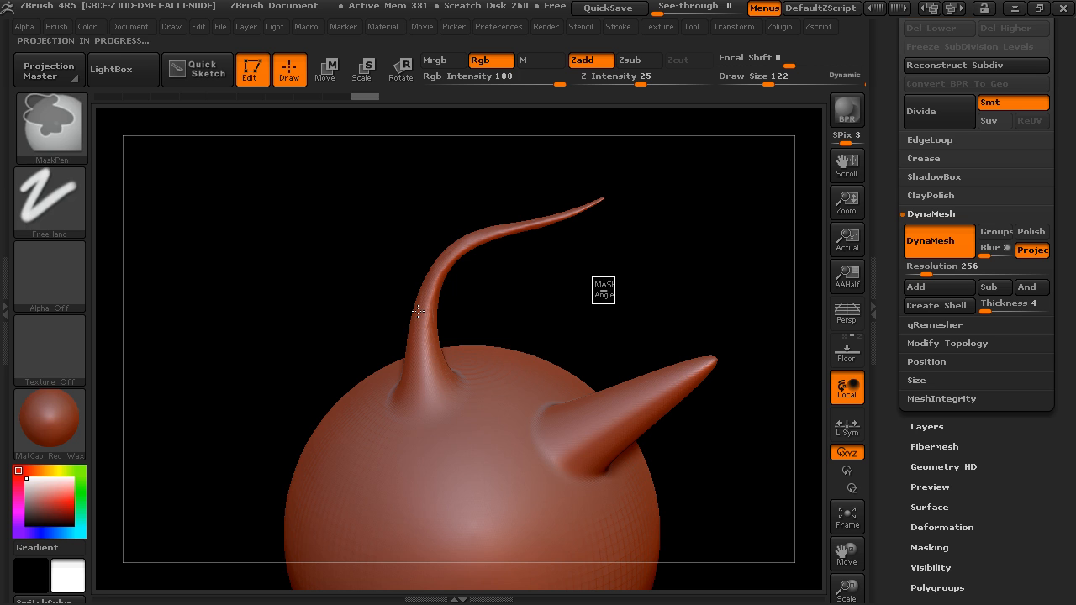
mouse_move(571, 290)
left_mouse_down()
mouse_move(600, 298)
mouse_move(595, 278)
mouse_move(558, 300)
left_mouse_up()
mouse_move(644, 399)
left_mouse_down()
mouse_move(615, 357)
mouse_move(572, 329)
mouse_move(459, 414)
left_mouse_up()
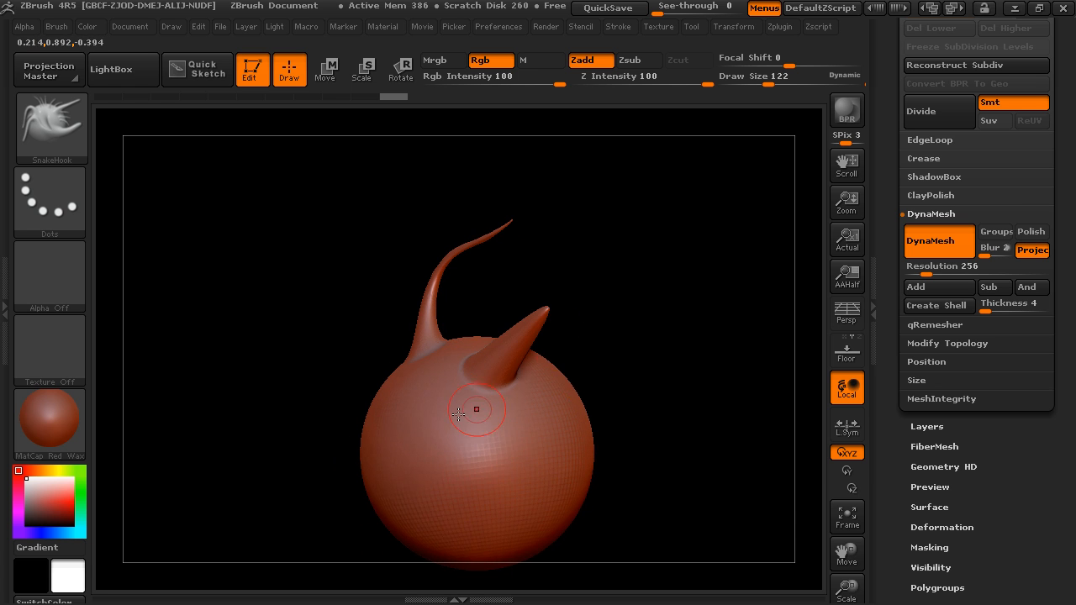
left_click_drag(648, 362, 661, 344)
left_click_drag(702, 190, 674, 316)
left_click_drag(659, 410, 668, 275, "alt")
left_click_drag(679, 322, 689, 312)
left_click(53, 130)
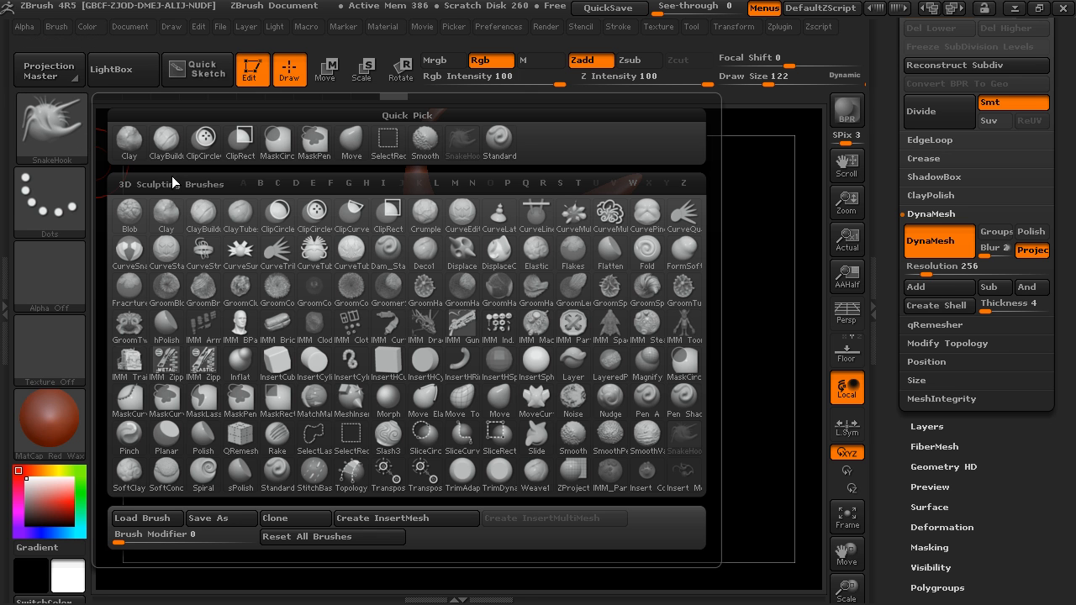
key("ctrl+shift")
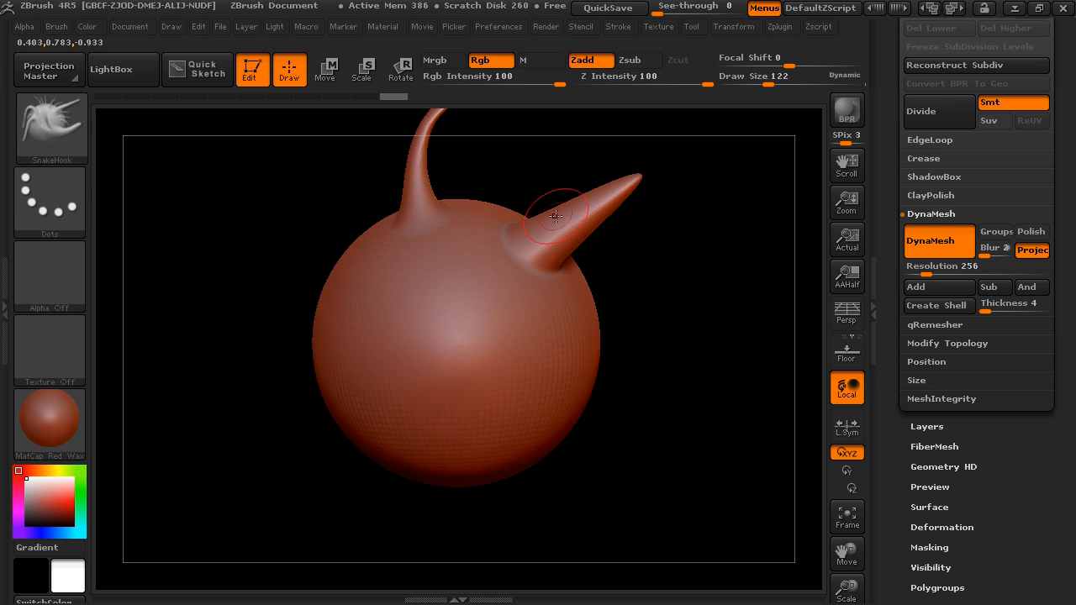
- Clip the bottom of the sphere flat with the ClipRect brush and remesh the DynaMesh
key("ctrl+shift")
mouse_move(687, 351)
left_mouse_down("alt")
mouse_move(645, 299)
mouse_move(658, 379)
mouse_move(644, 303)
mouse_move(685, 389)
left_mouse_up("alt")
mouse_move(264, 197)
left_mouse_down("ctrl+shift")
mouse_move(514, 313)
mouse_move(616, 467)
mouse_move(679, 462)
mouse_move(661, 230)
mouse_move(647, 268)
left_mouse_up("ctrl+shift")
left_click_drag(678, 324, 719, 412, "ctrl")
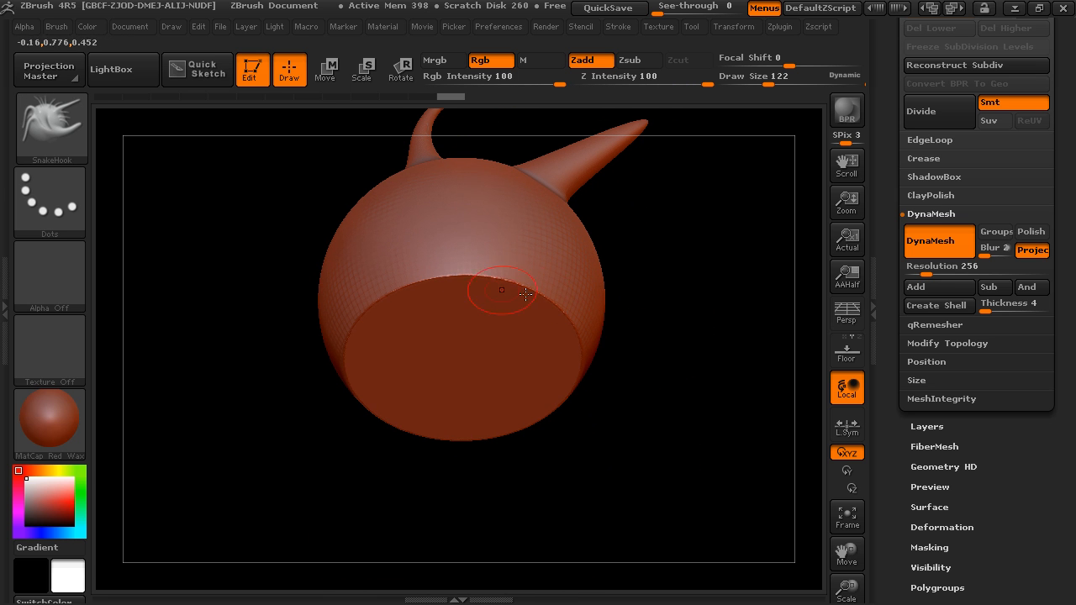
left_click_drag(687, 294, 668, 433)
left_click_drag(644, 357, 645, 332)
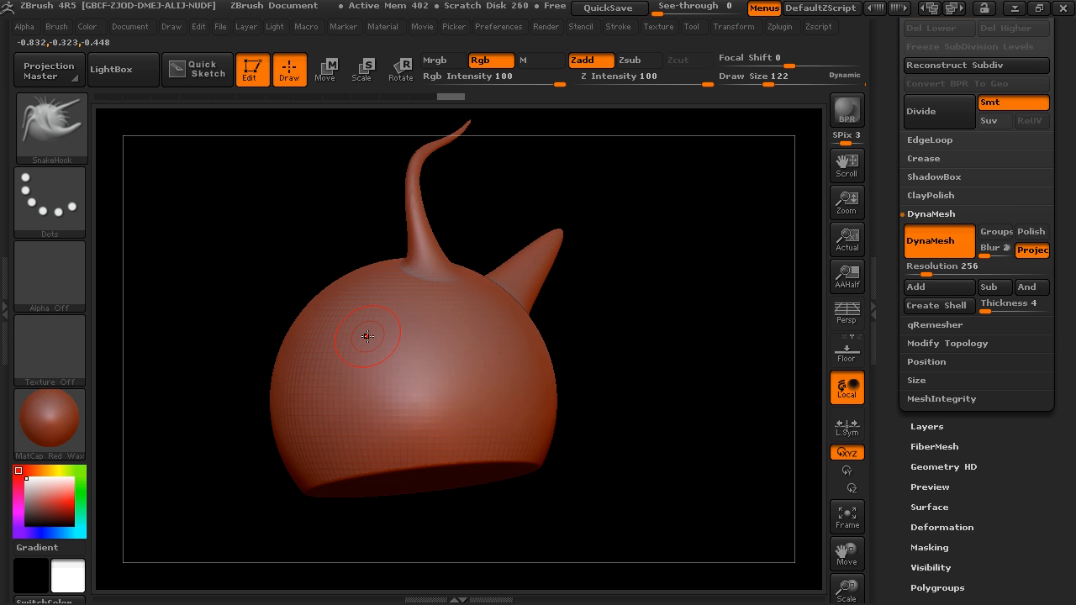
- Choose the InsertCylinder brush and draw a cylinder out of the sphere's upper side
left_click(80, 134)
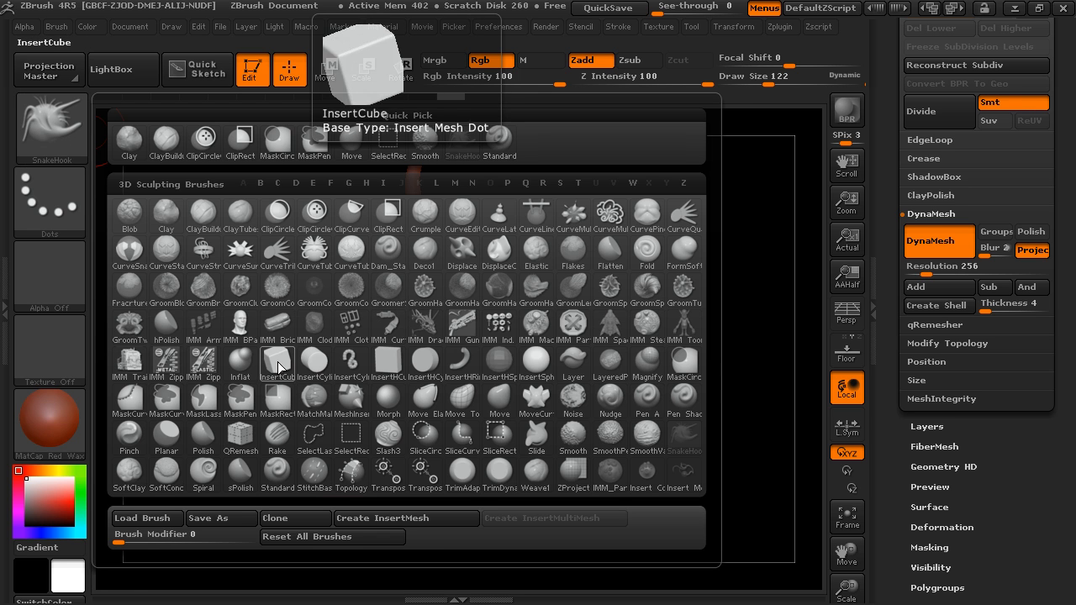
left_click(323, 374)
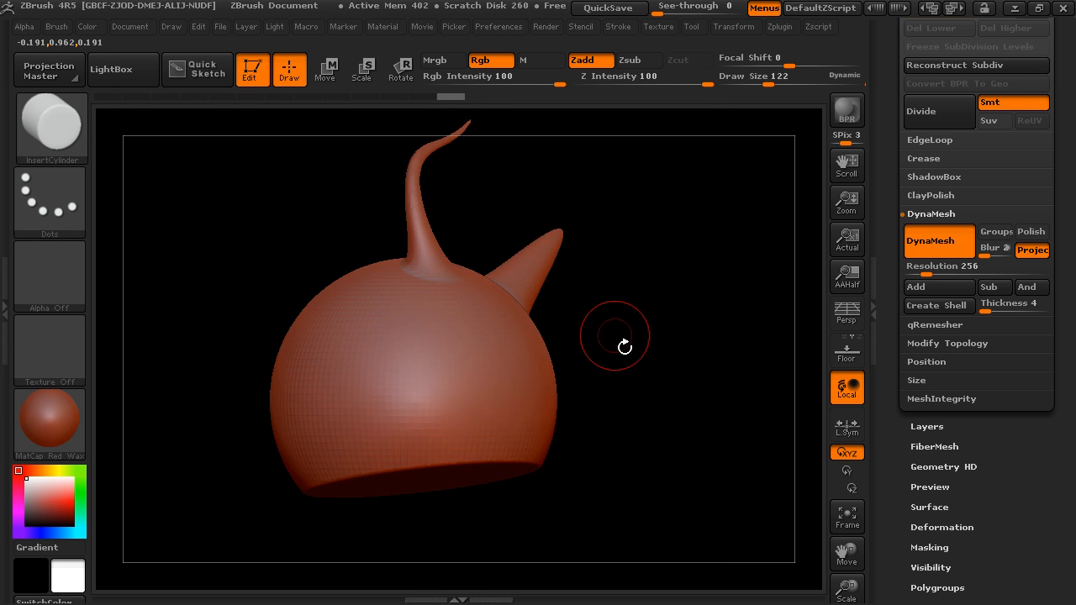
mouse_move(651, 332)
left_mouse_down()
mouse_move(619, 348)
mouse_move(639, 317)
left_mouse_up()
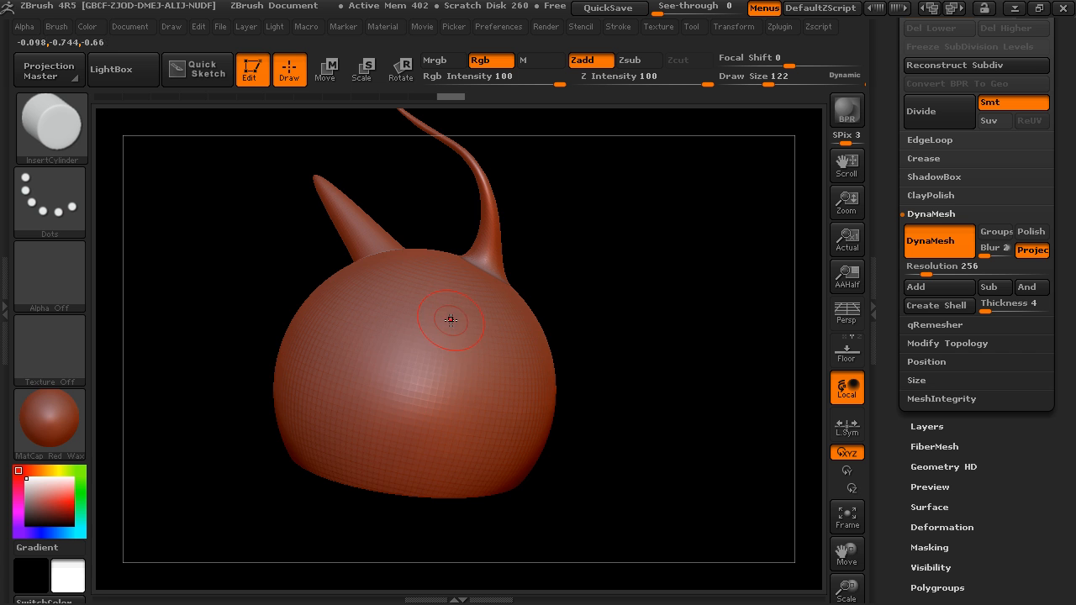
left_click_drag(473, 332, 504, 362)
left_click_drag(651, 317, 659, 292)
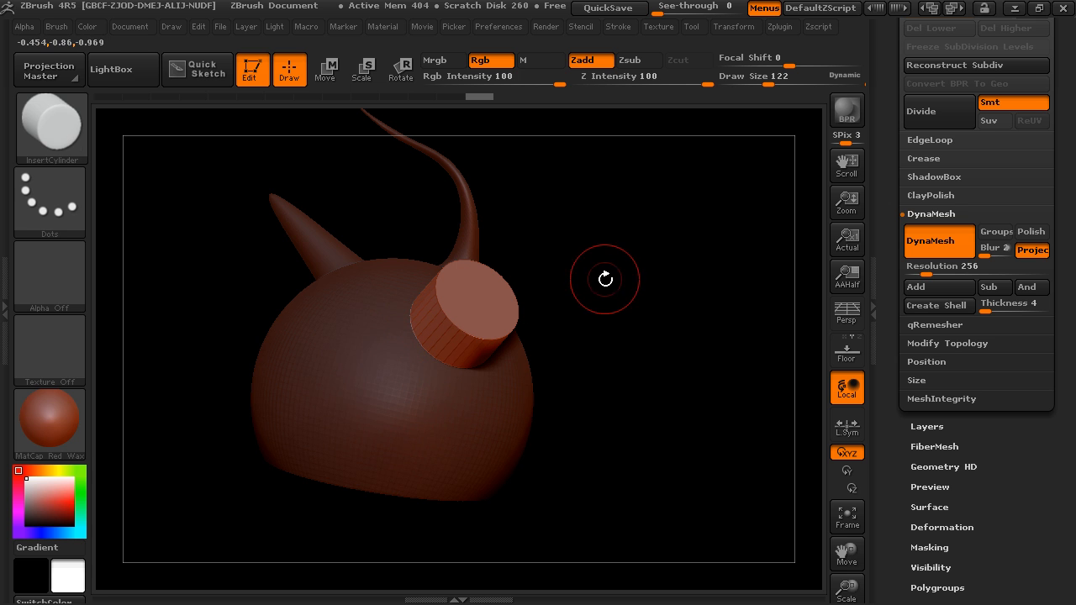
- Clear the mask and remesh the DynaMesh to fuse the cylinder with the sphere
left_click_drag(612, 262, 645, 343, "ctrl")
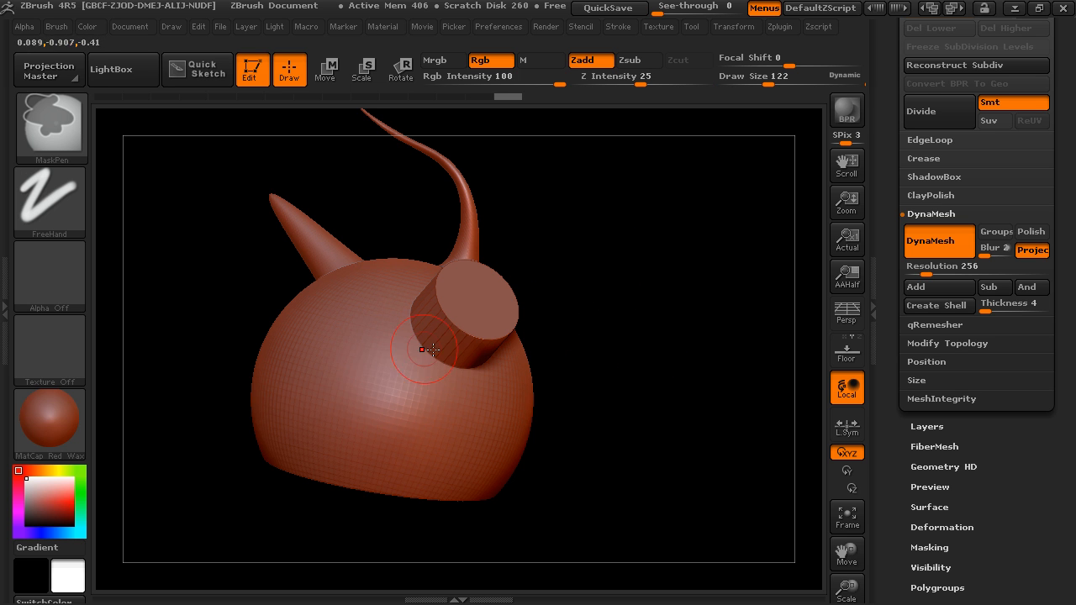
left_click_drag(619, 201, 682, 357, "ctrl")
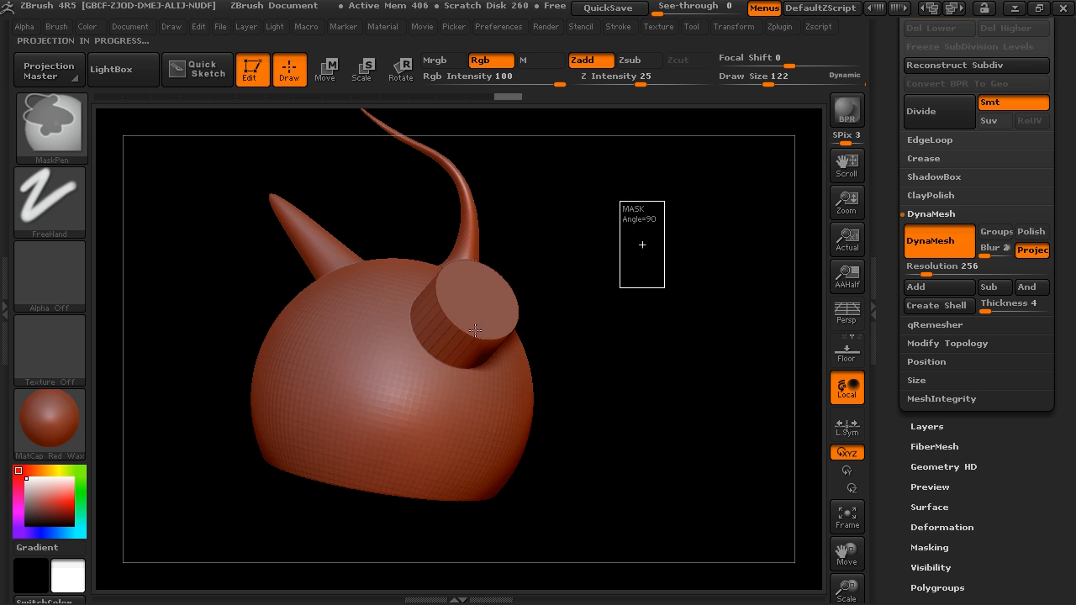
mouse_move(631, 252)
left_mouse_down()
mouse_move(626, 285)
mouse_move(665, 320)
left_mouse_up()
- Smooth the seam around the cylinder's base and its rim from all sides
left_click_drag(385, 320, 458, 414, "shift")
left_click_drag(517, 452, 538, 488)
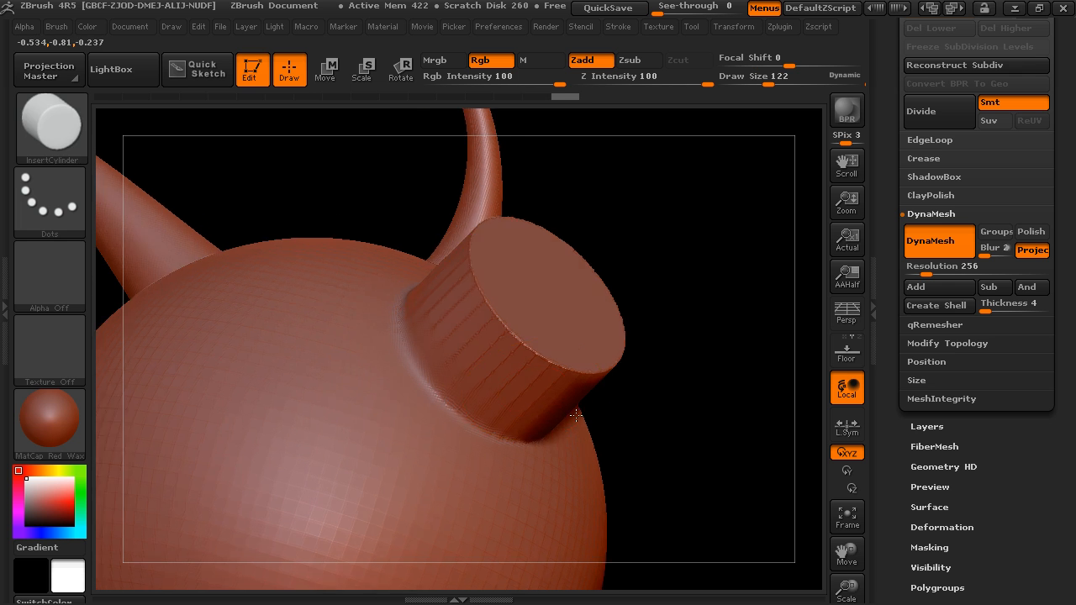
left_click_drag(403, 337, 421, 373, "shift")
left_click_drag(723, 385, 643, 372)
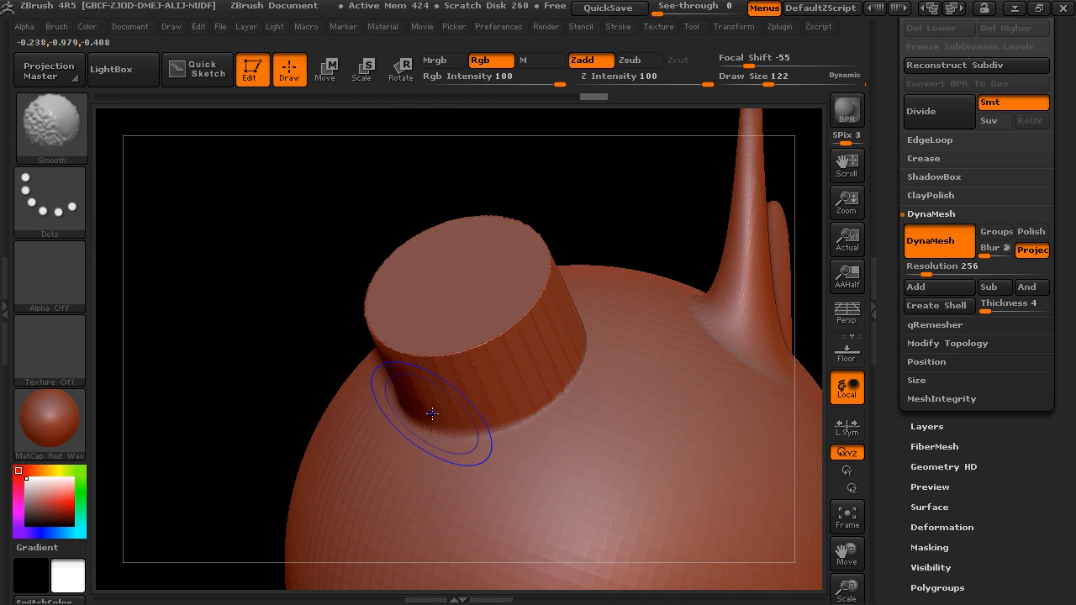
mouse_move(589, 336)
left_mouse_down()
mouse_move(591, 218)
mouse_move(520, 350)
left_mouse_up()
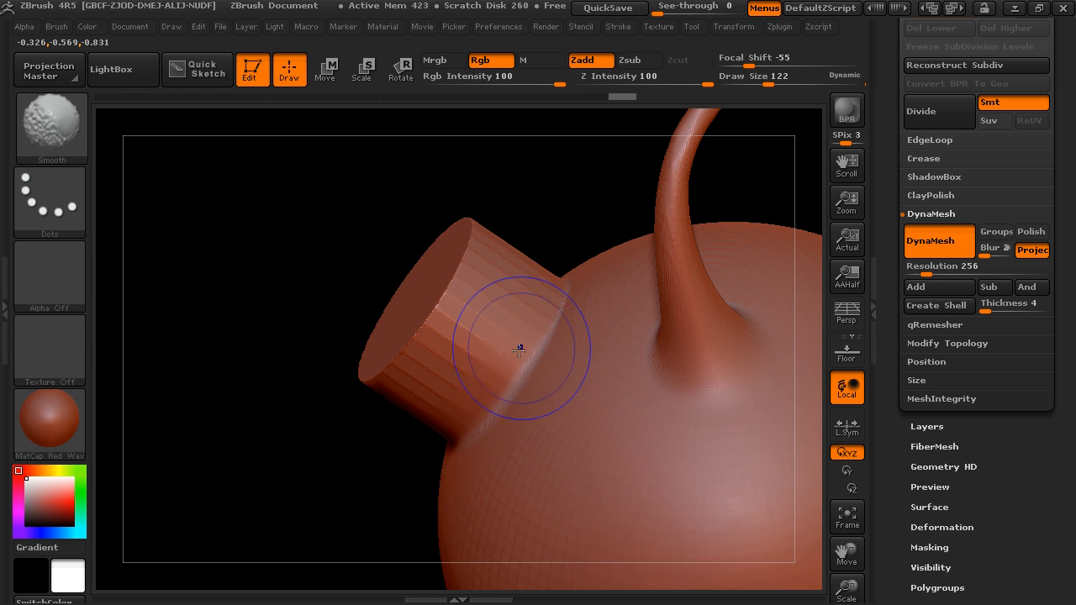
left_click_drag(376, 416, 492, 379)
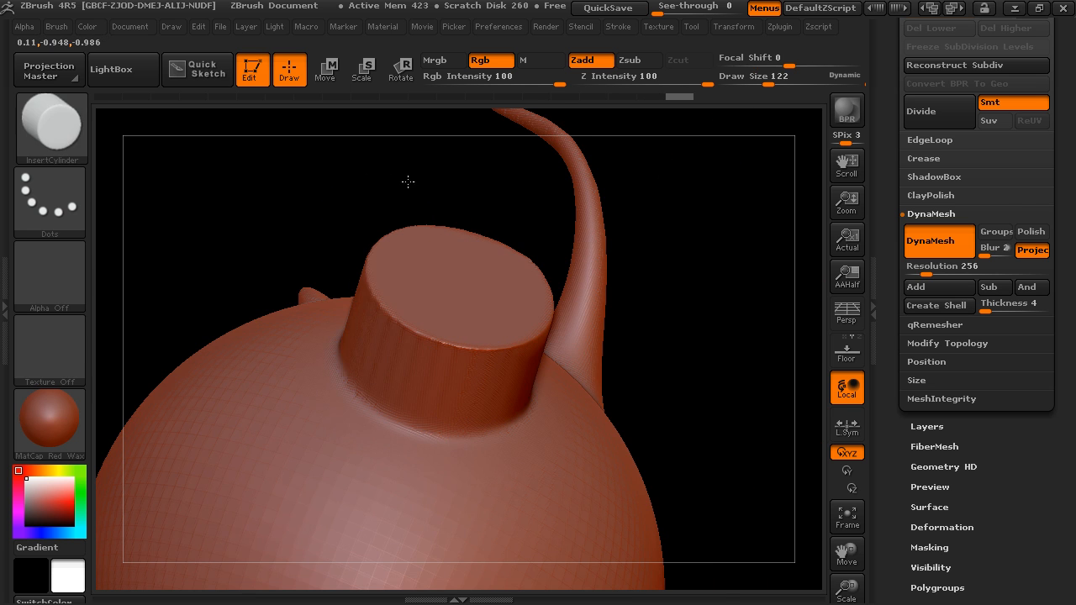
left_click_drag(408, 180, 471, 387)
left_click_drag(490, 185, 375, 225)
- Insert a second cylinder on the sphere's side, next to the first one
left_click_drag(558, 341, 629, 293, "alt")
mouse_move(605, 372)
left_mouse_down()
mouse_move(594, 377)
mouse_move(566, 362)
left_mouse_up()
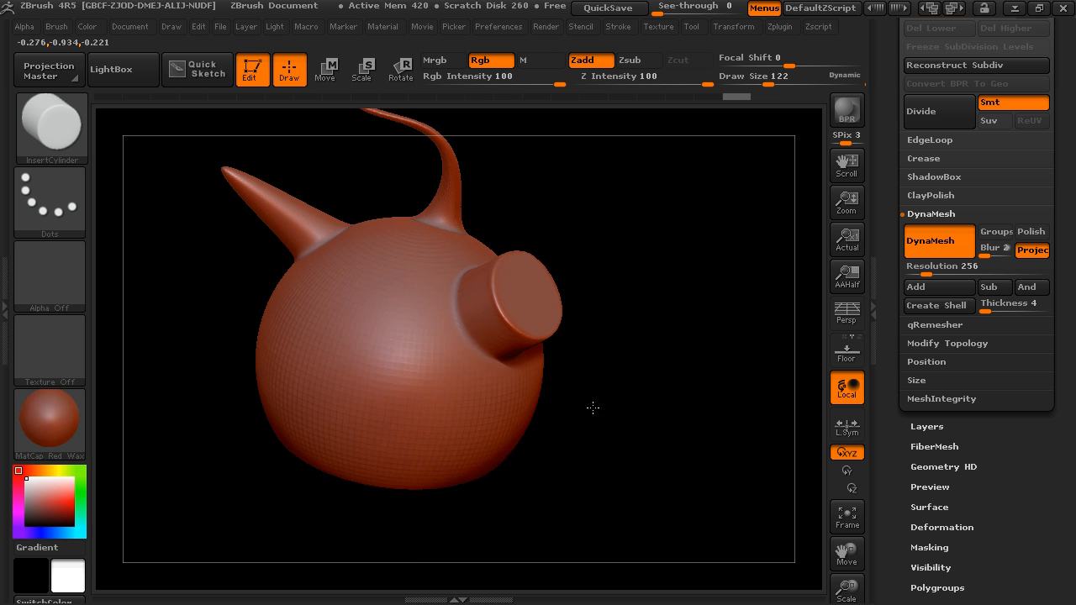
left_click_drag(593, 408, 587, 450, "alt")
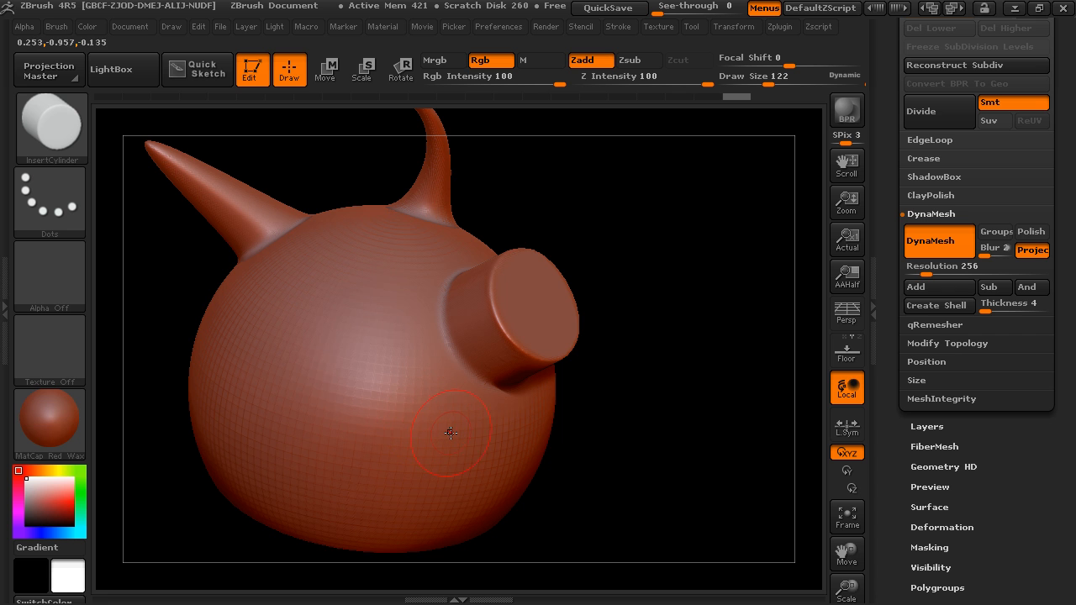
left_click_drag(675, 339, 632, 353)
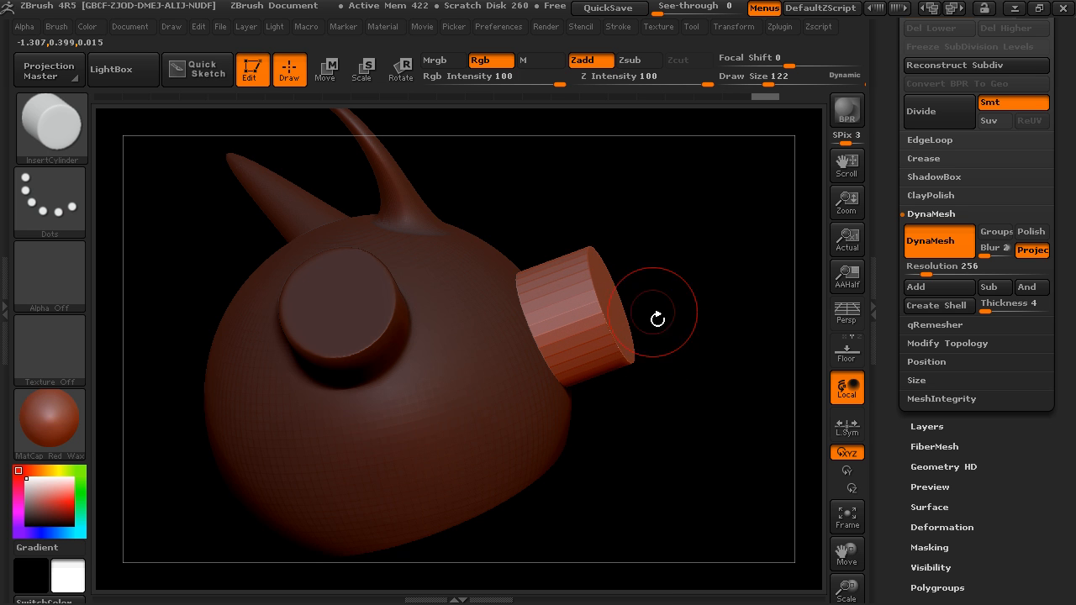
- Reposition and enlarge the second cylinder, clear the mask and remesh the DynaMesh to fuse it with the sphere
left_click(327, 70)
mouse_move(574, 317)
left_mouse_down()
mouse_move(567, 299)
mouse_move(595, 314)
mouse_move(631, 288)
mouse_move(573, 317)
mouse_move(533, 362)
mouse_move(548, 344)
left_mouse_up()
left_click(365, 72)
mouse_move(733, 229)
left_mouse_down()
mouse_move(767, 227)
mouse_move(754, 301)
left_mouse_up()
left_click(290, 70)
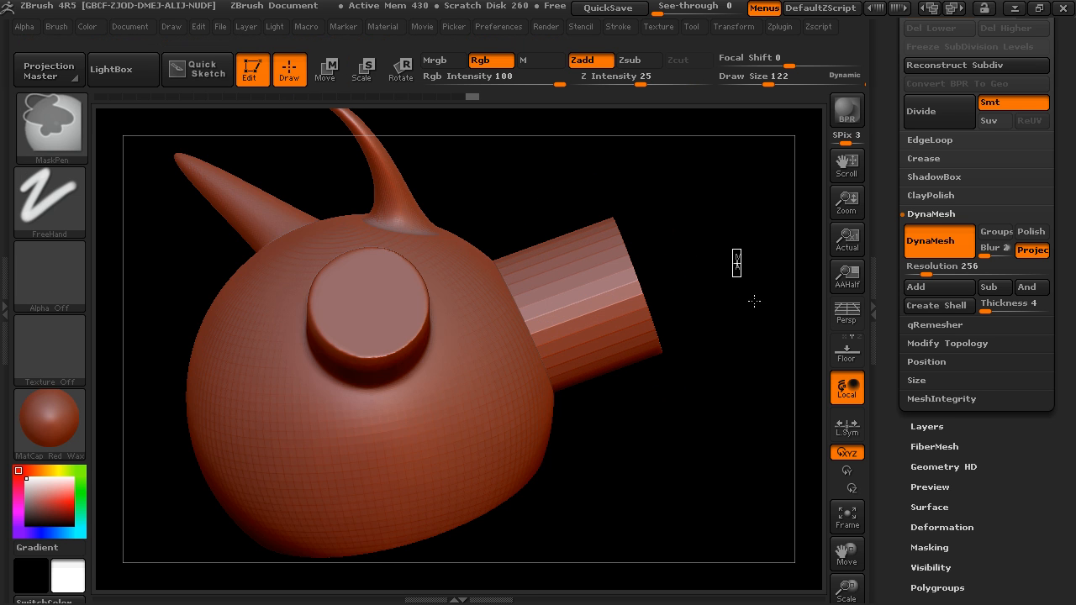
left_click_drag(730, 264, 660, 271)
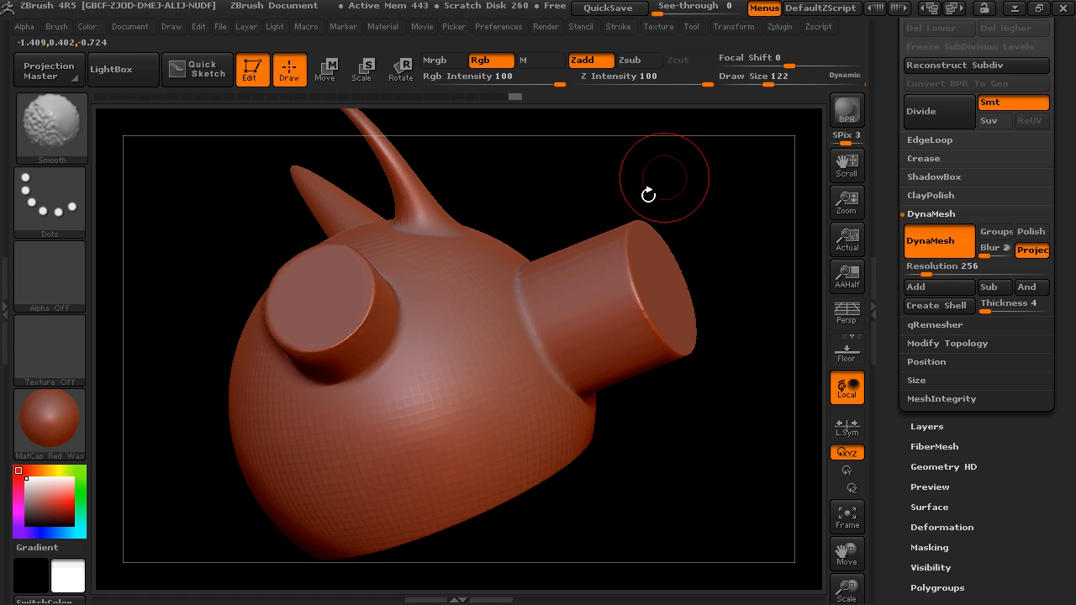
left_click_drag(653, 185, 690, 219)
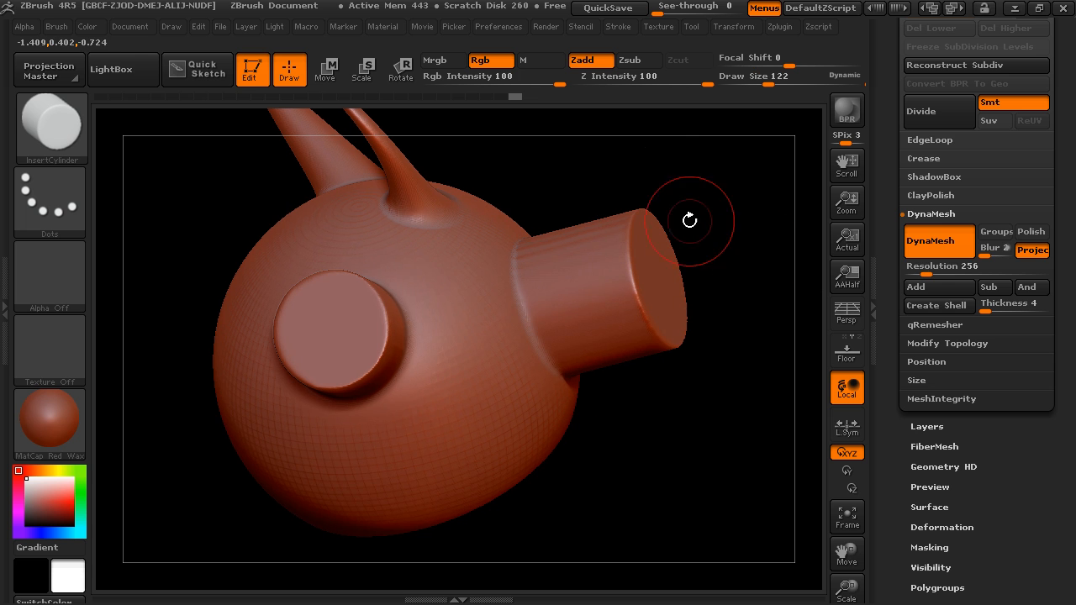
- Turn on the DynaMesh Groups option and show the polyframe on the model
left_click(997, 233)
left_click_drag(720, 444, 721, 373)
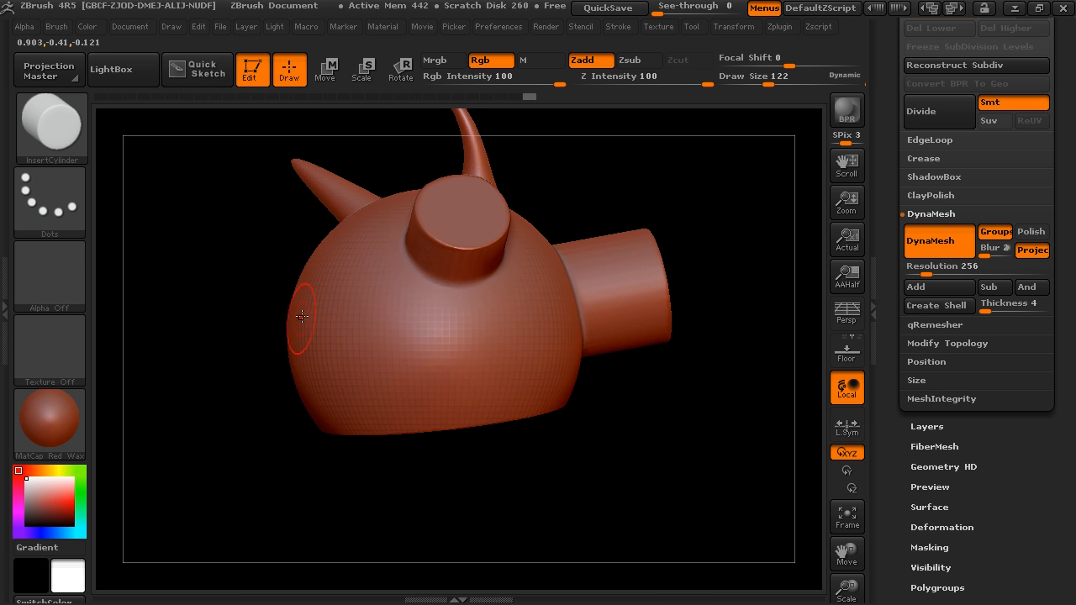
left_click(751, 27)
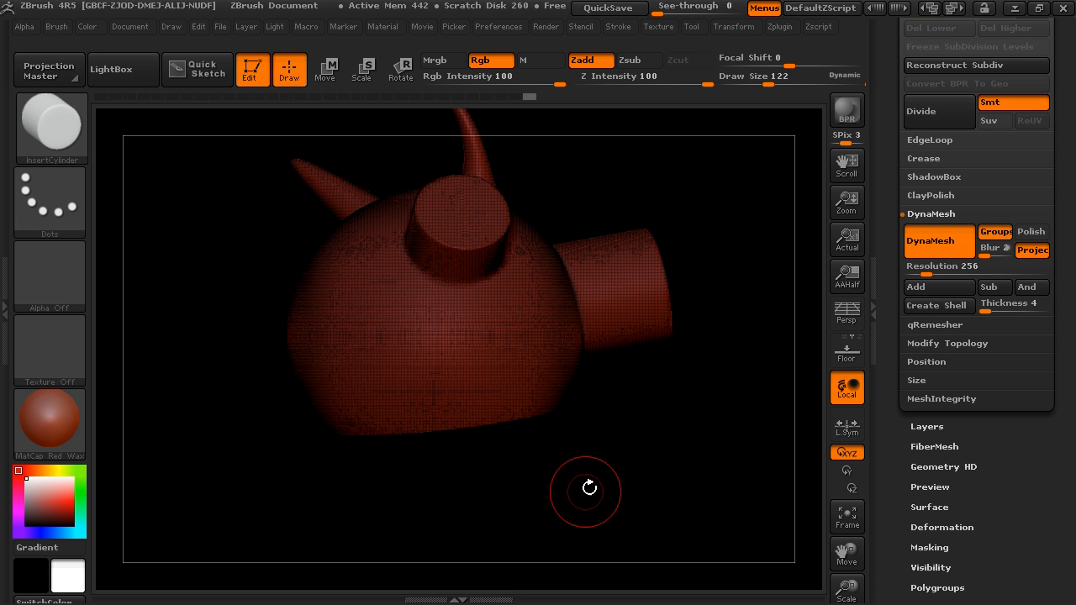
- Choose the SliceCurve brush and slice diagonally across the sphere's lower corner to give it its own polygroup
left_click(84, 139)
key("ctrl+shift")
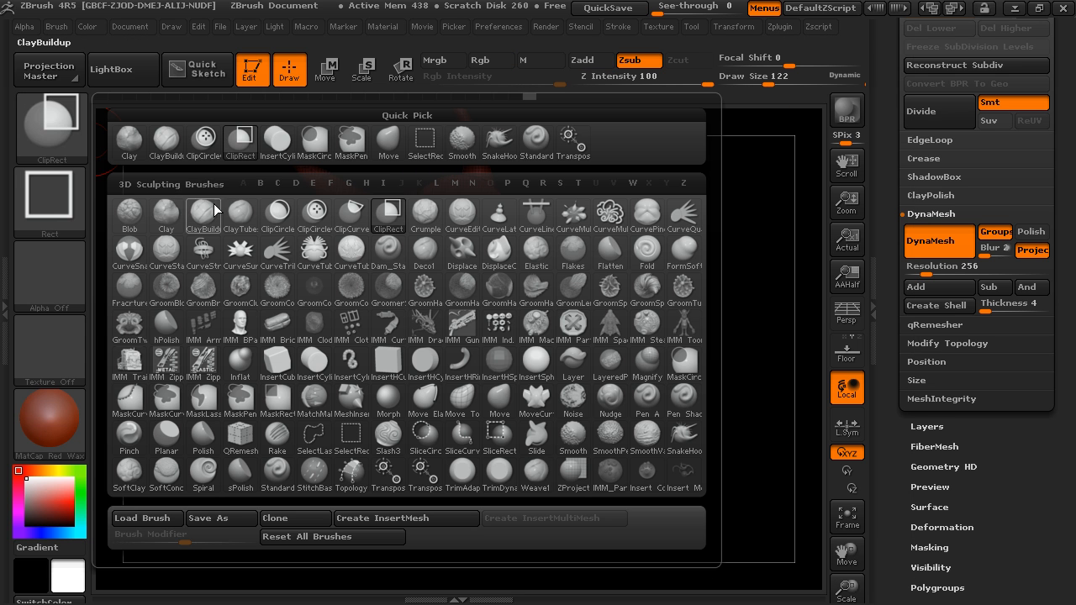
key("ctrl+shift")
left_click(61, 132)
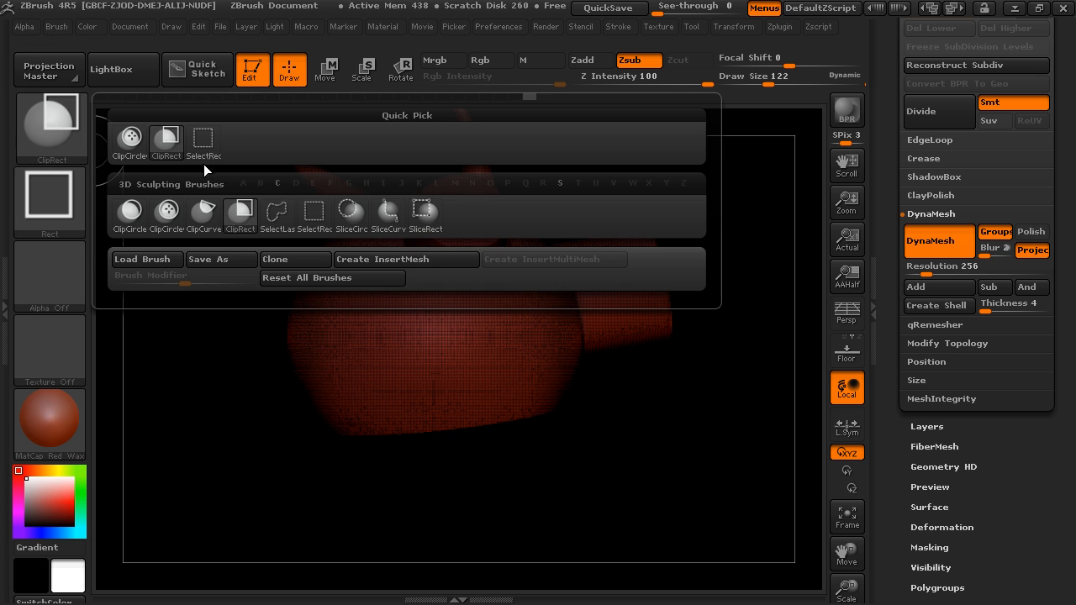
left_click(390, 217, "ctrl+shift")
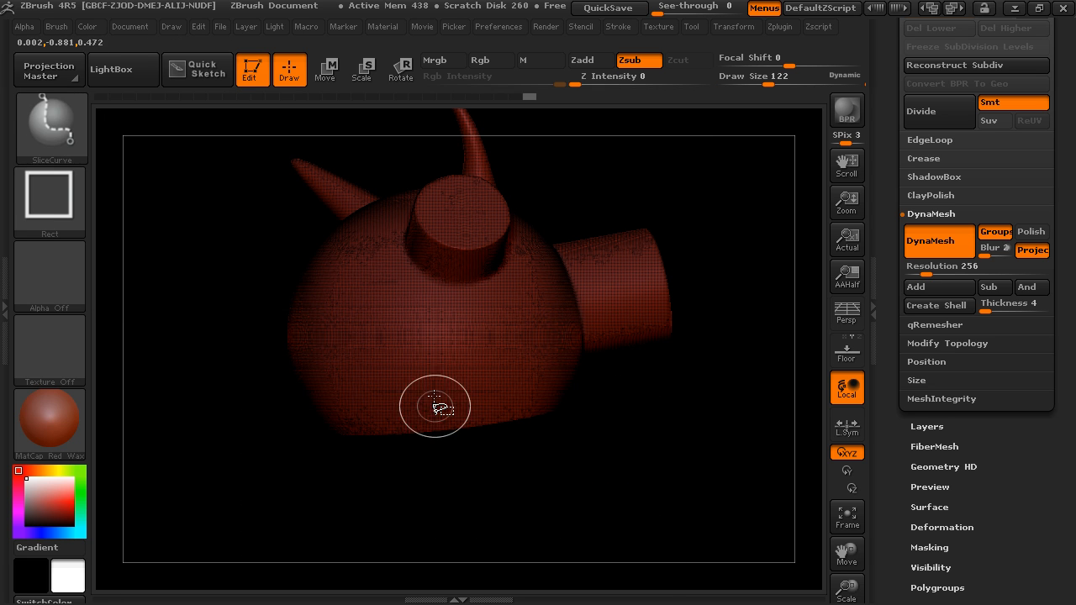
left_click_drag(237, 241, 462, 472, "ctrl+shift")
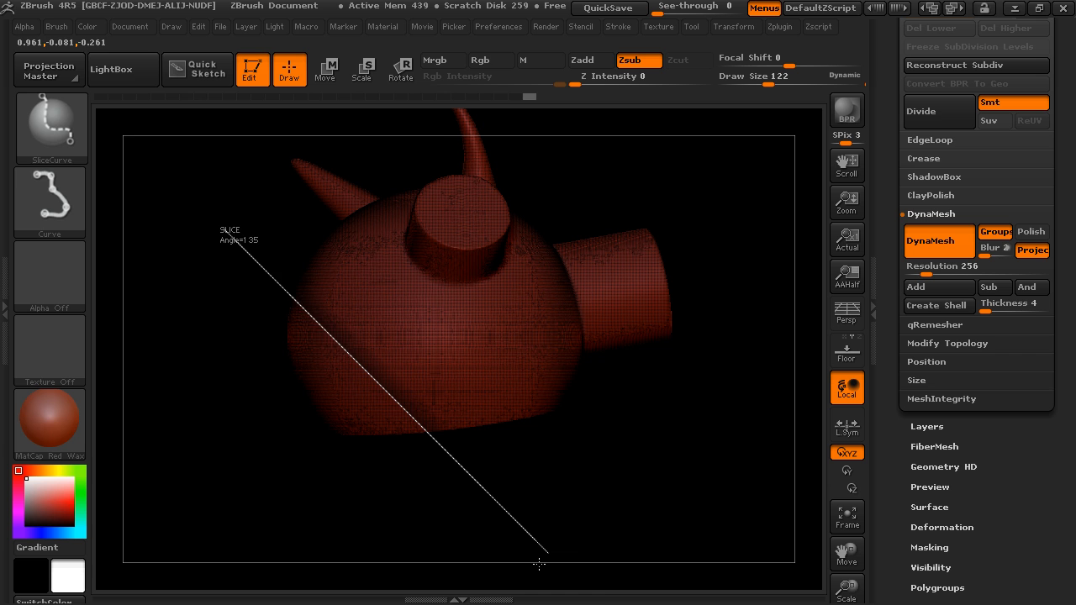
left_click_drag(540, 564, 554, 572, "ctrl+shift")
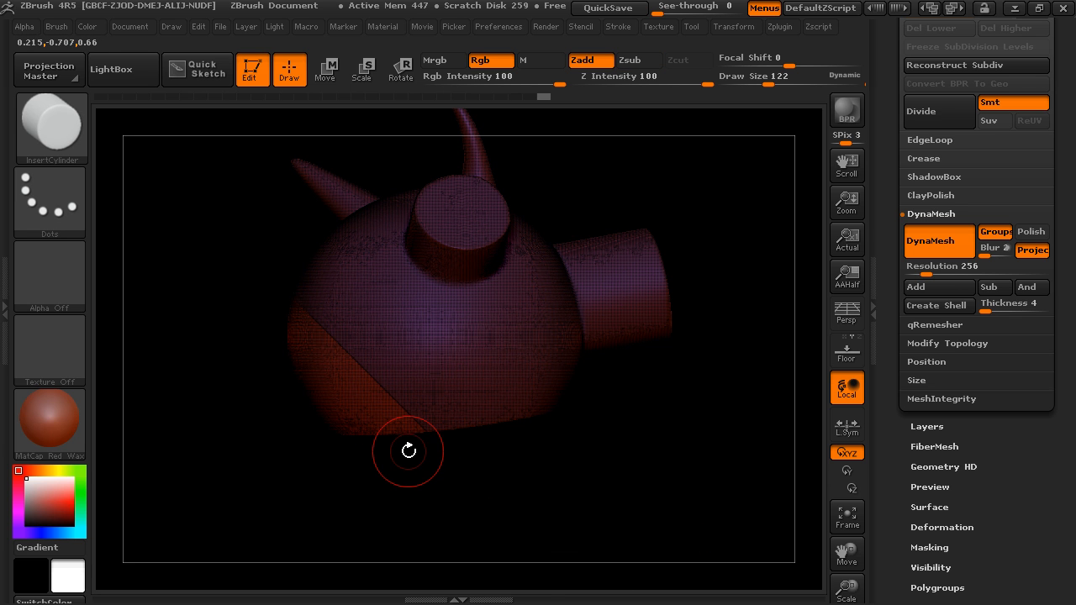
left_click_drag(449, 468, 793, 361)
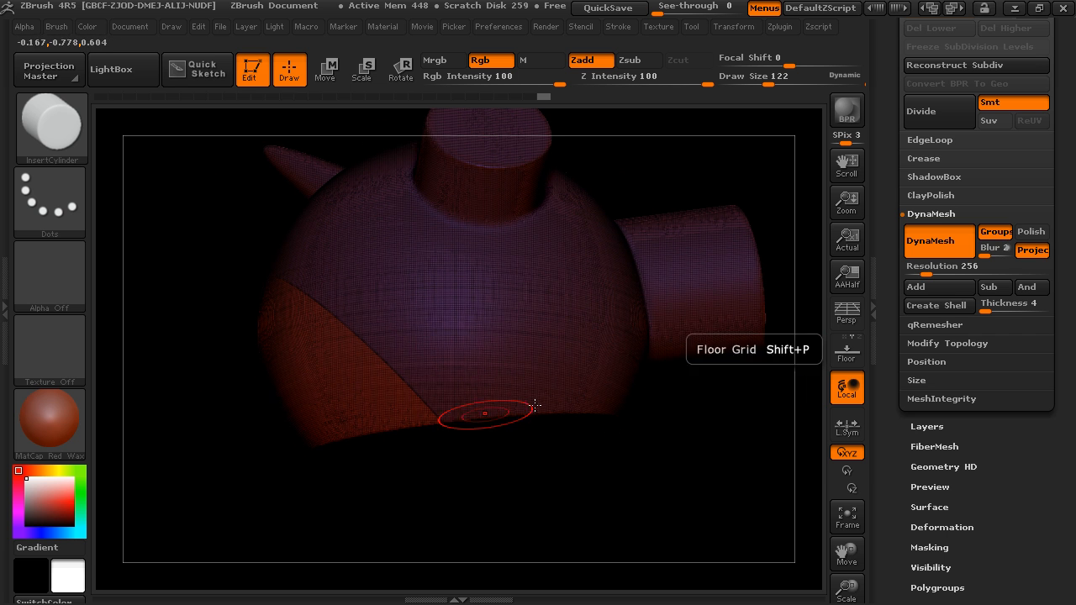
- Remesh the DynaMesh to split it by polygroups and hide the polyframe
left_click_drag(200, 349, 238, 439)
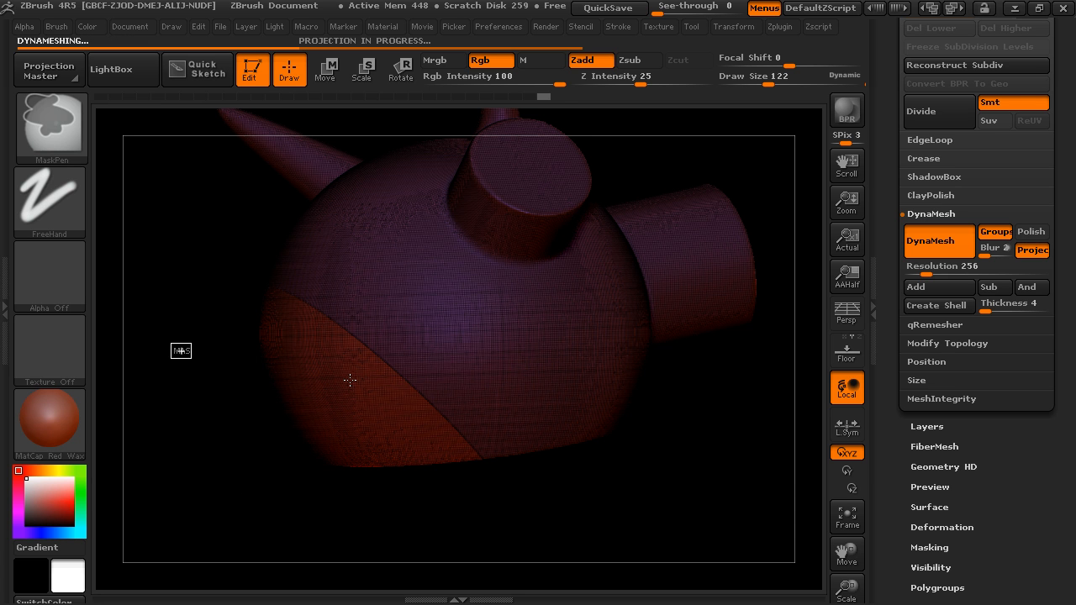
left_click_drag(488, 509, 456, 511)
key("space")
left_click(812, 316)
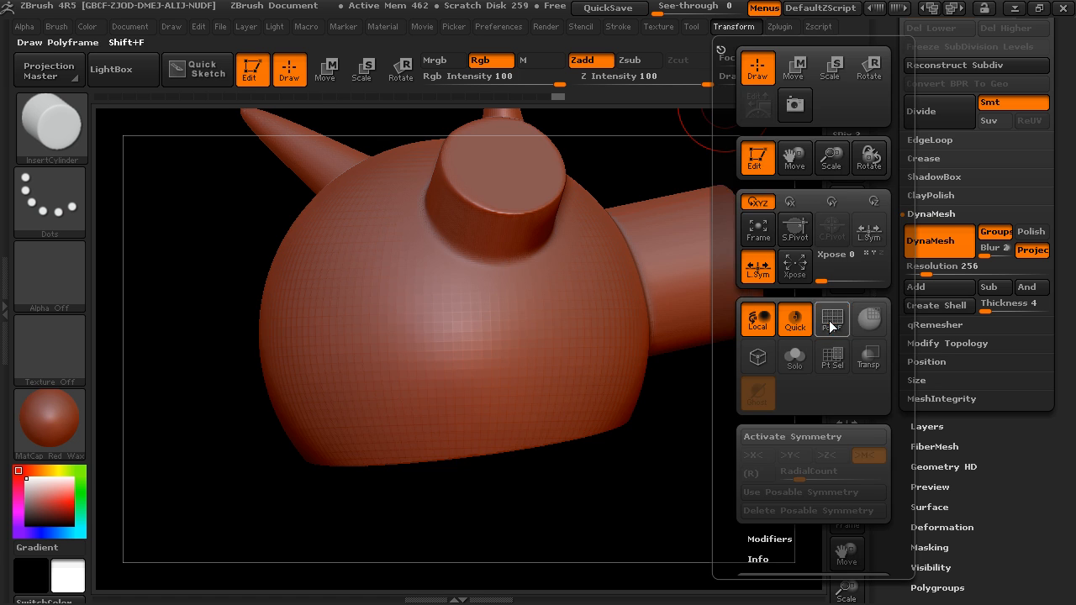
left_click_drag(563, 526, 502, 447)
- Mask the main body, reposition the sliced corner piece with Transpose Move, and clear the mask
left_click(327, 70)
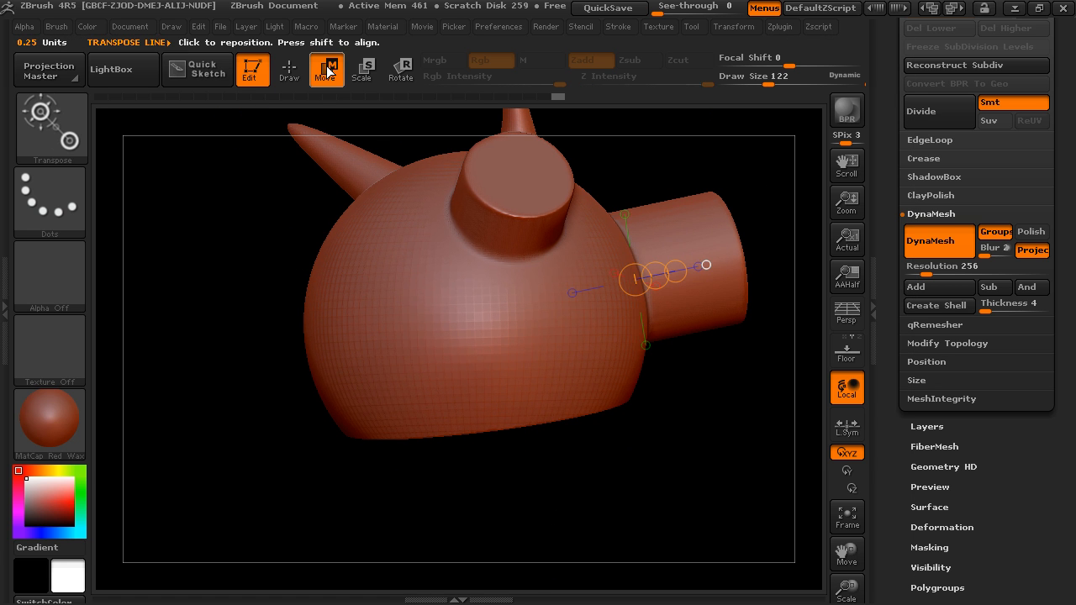
left_click_drag(359, 404, 245, 482, "ctrl")
left_click_drag(330, 428, 357, 402)
left_click_drag(423, 465, 537, 506)
left_click_drag(544, 506, 571, 533, "ctrl")
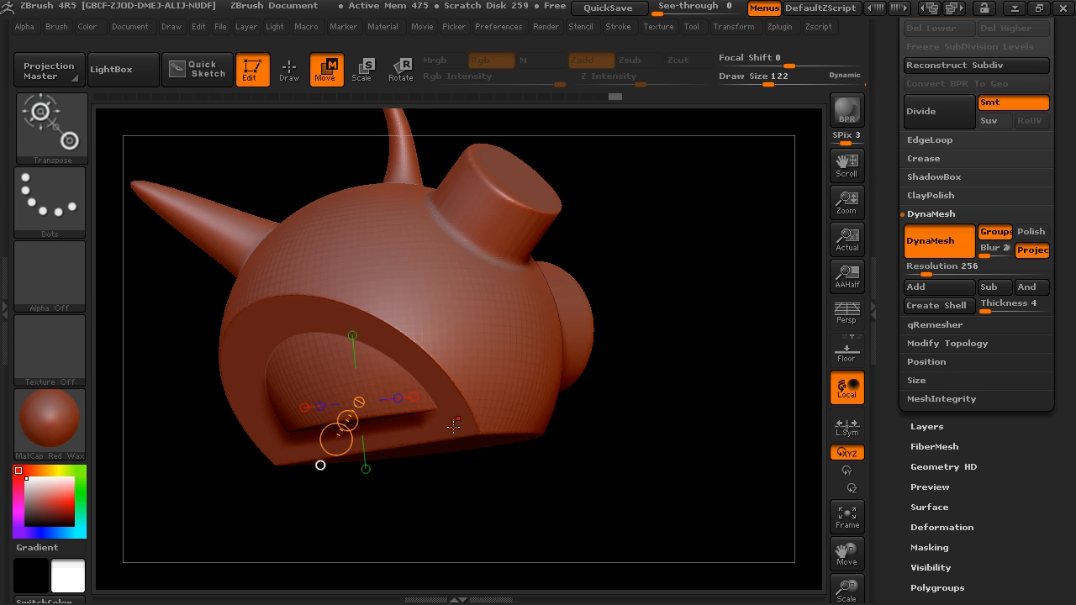
- Return to Draw mode and smooth the edges of the cut face and the sliced piece
left_click_drag(542, 515, 380, 444)
left_click_drag(670, 358, 418, 415)
key("q")
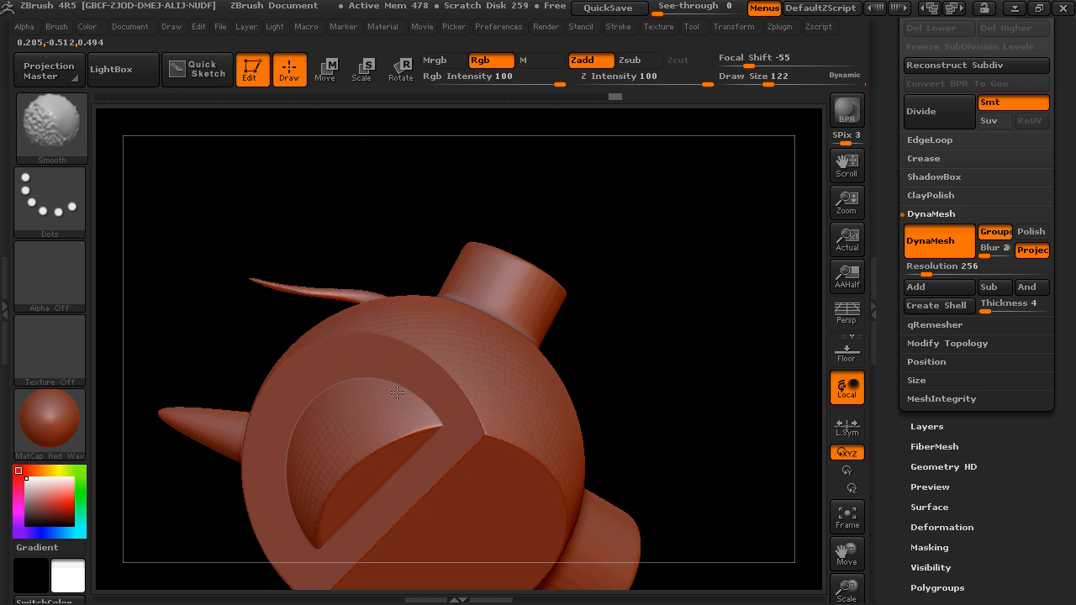
left_click_drag(518, 392, 417, 357)
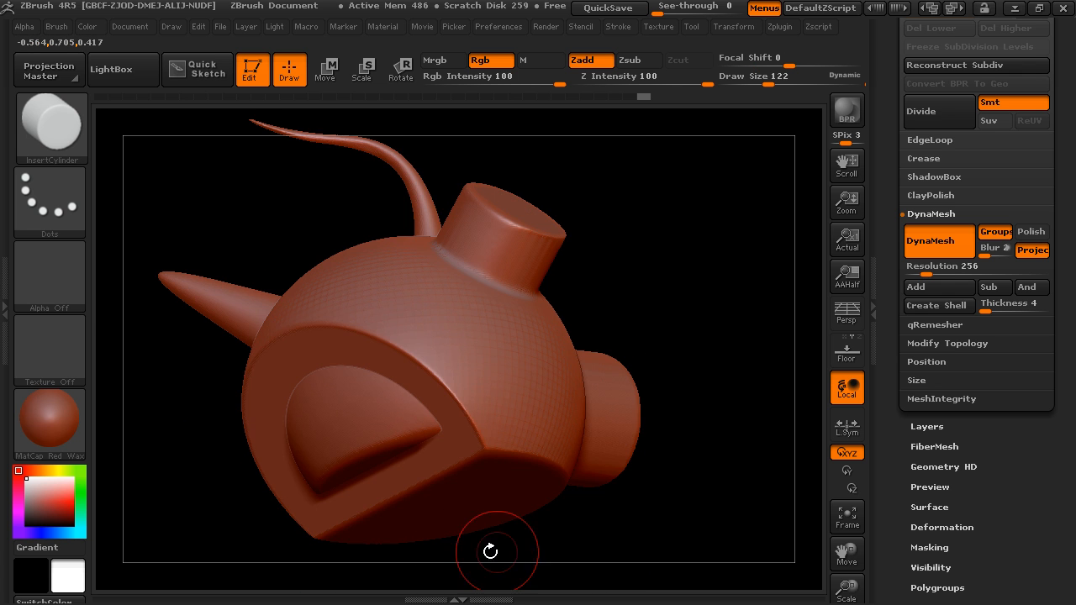
- Turn on the DynaMesh Polish option for remeshing
left_click_drag(488, 483, 654, 526)
mouse_move(550, 471)
left_mouse_down()
mouse_move(682, 483)
mouse_move(653, 463)
mouse_move(726, 440)
mouse_move(799, 356)
left_mouse_up()
left_click(1041, 237)
left_click_drag(682, 380, 635, 406)
left_click_drag(584, 457, 577, 478, "alt")
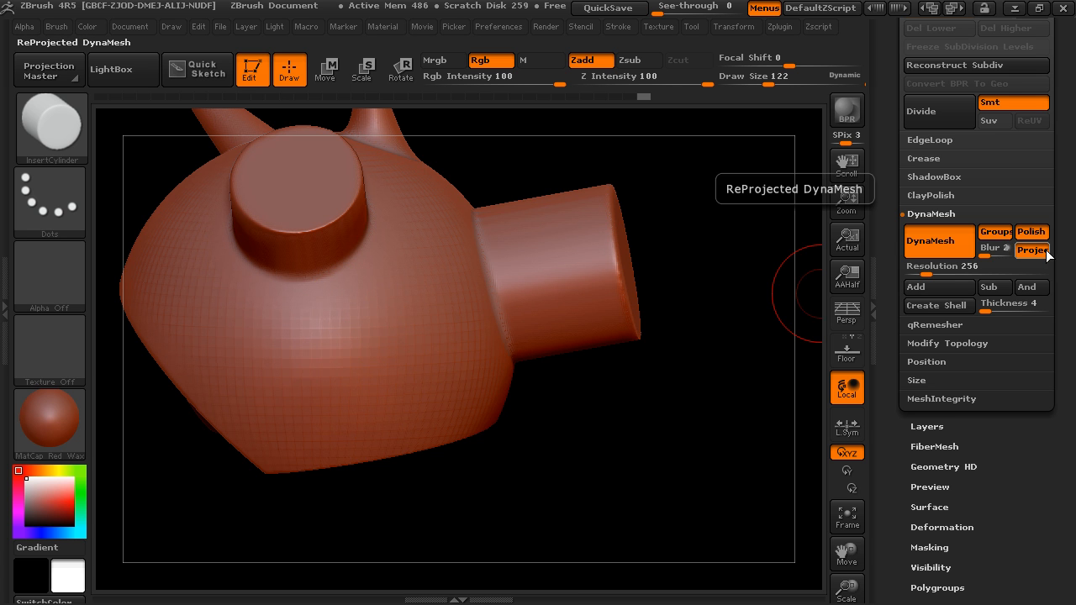
left_click_drag(673, 428, 663, 351)
- Slice down through the side cylinder with the SliceCurve brush and remesh the DynaMesh
key("ctrl+shift")
mouse_move(510, 184)
left_mouse_down("ctrl+shift")
mouse_move(560, 376)
mouse_move(614, 447)
left_mouse_up("ctrl+shift")
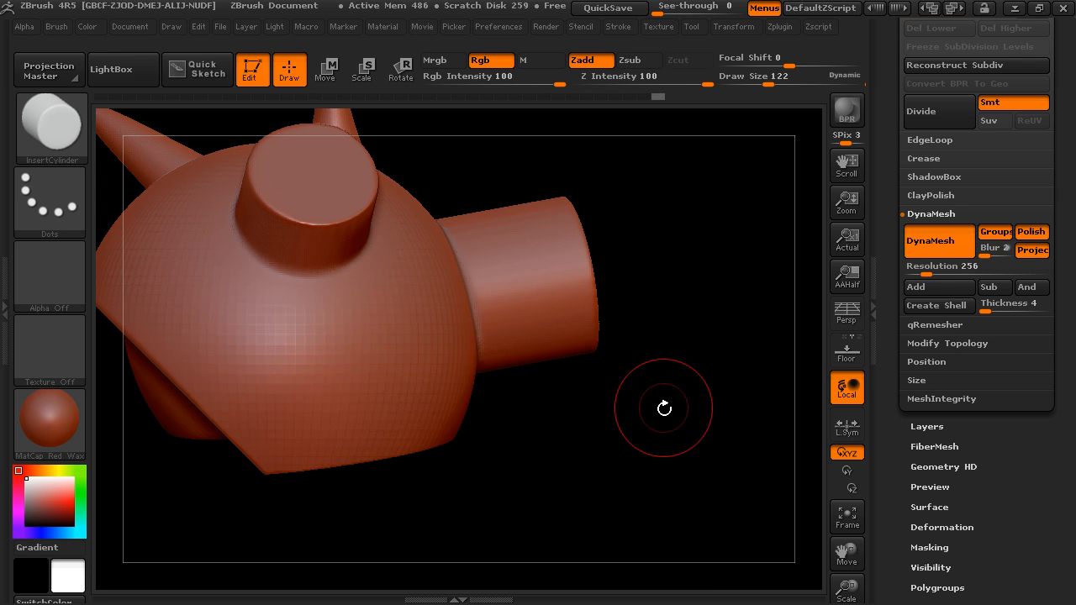
left_click_drag(684, 351, 731, 399, "ctrl")
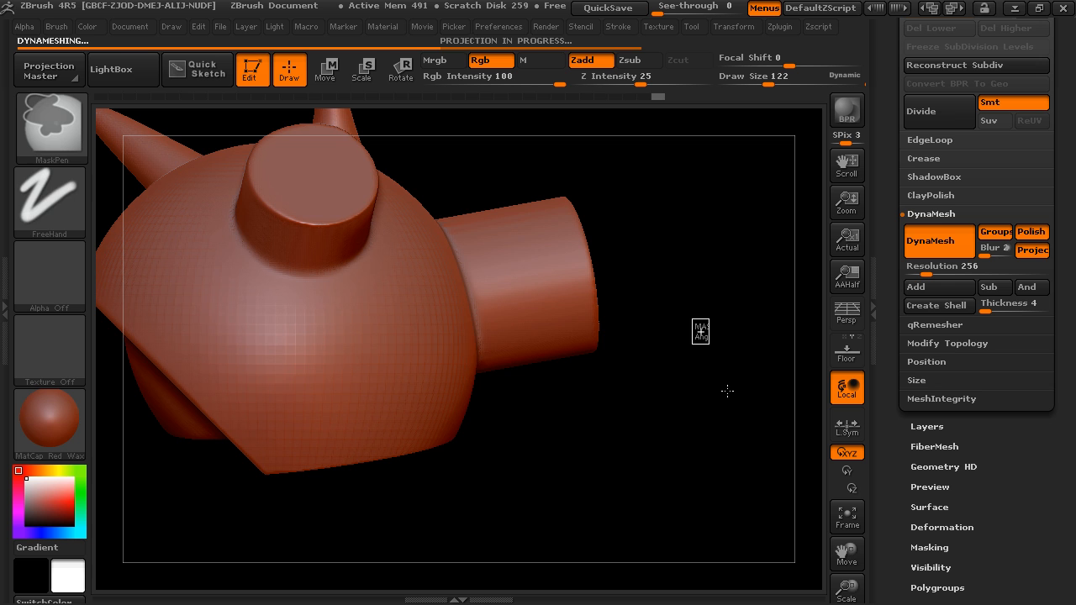
- Mask all but the sliced end of the side cylinder, shift that piece with Transpose Move, and remesh the DynaMesh
left_click_drag(694, 332, 671, 329)
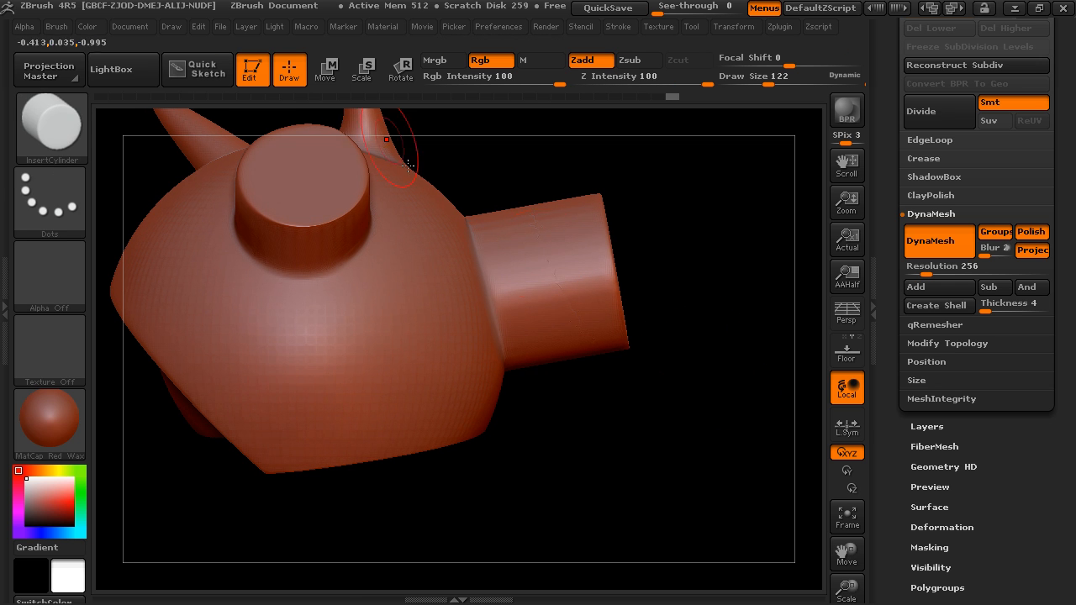
left_click(327, 74)
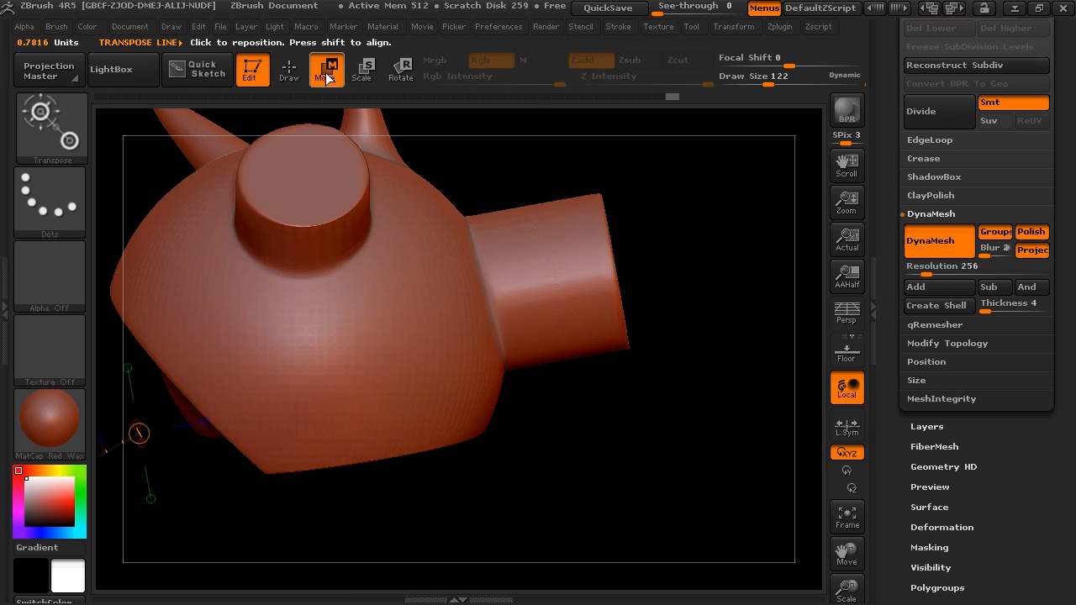
left_click(590, 255, "ctrl")
mouse_move(589, 241)
left_mouse_down()
mouse_move(607, 236)
mouse_move(551, 228)
left_mouse_up()
left_click_drag(685, 302, 724, 380, "ctrl")
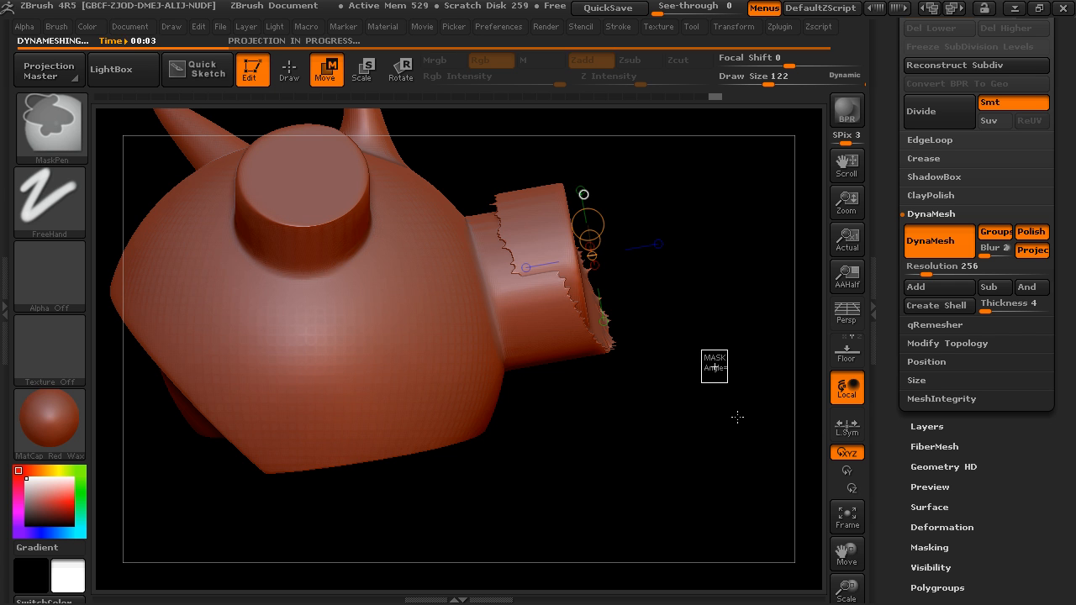
- Draw a wavy tube down the body between the cylinder and the horn with the CurveTubeSnap brush, and remesh the DynaMesh
left_click_drag(709, 328, 596, 318)
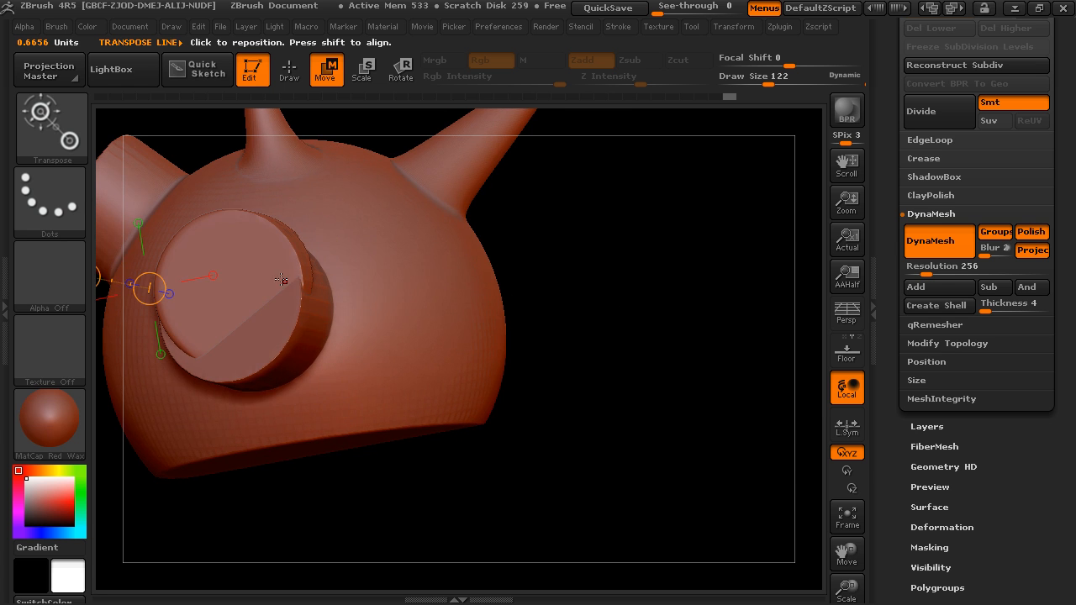
mouse_move(675, 375)
left_mouse_down()
mouse_move(584, 332)
mouse_move(708, 343)
mouse_move(692, 372)
mouse_move(681, 370)
left_mouse_up()
left_click_drag(732, 401, 697, 322, "alt")
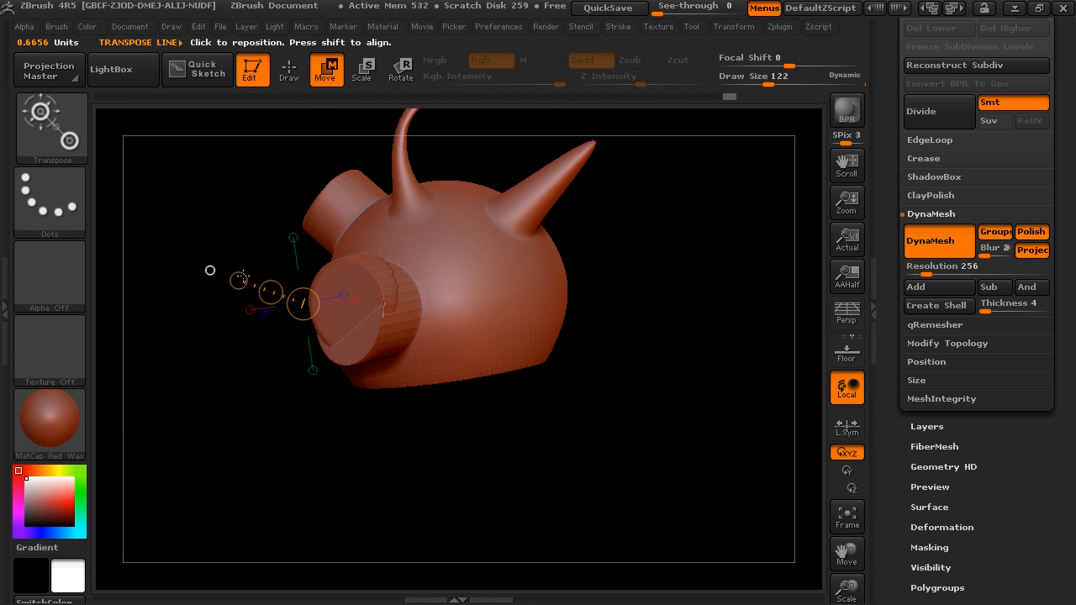
left_click(32, 123)
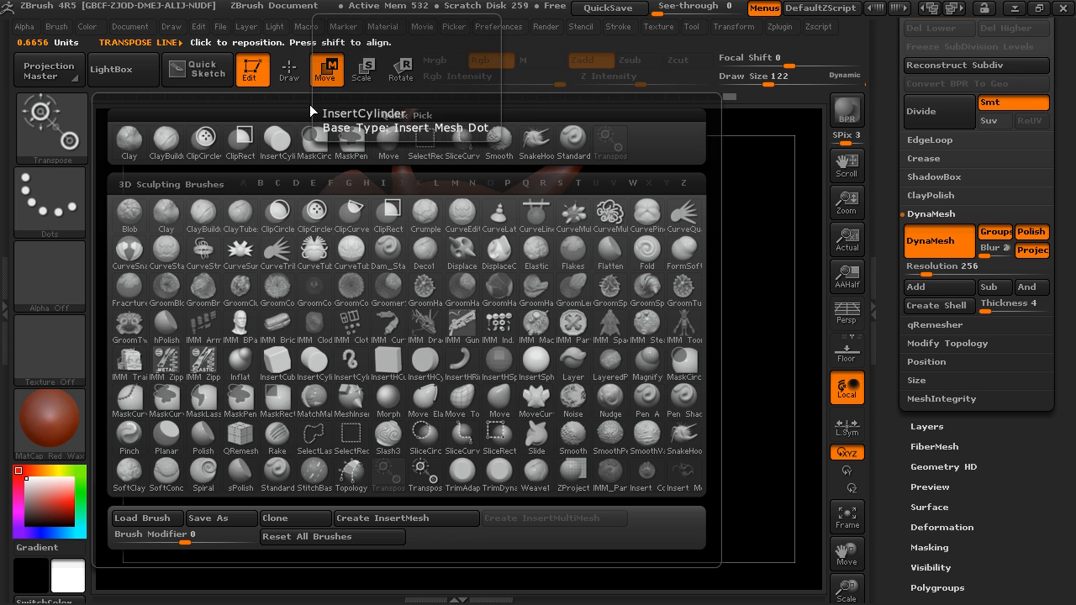
left_click(284, 141)
left_click(64, 127)
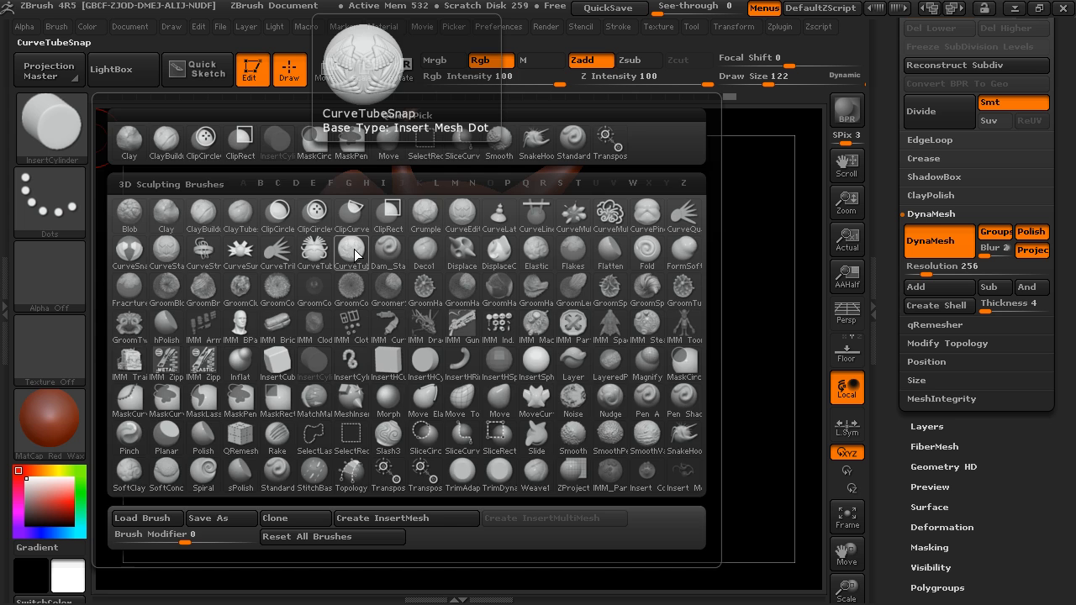
left_click(353, 252)
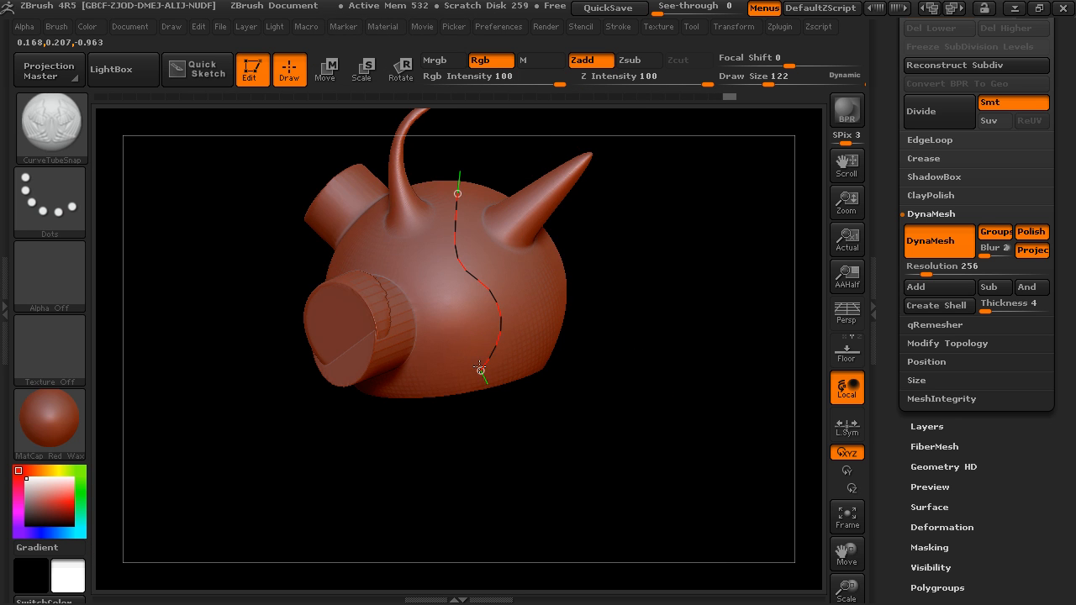
left_click_drag(479, 367, 481, 370)
left_click_drag(620, 362, 610, 356)
left_click_drag(665, 253, 710, 296, "ctrl")
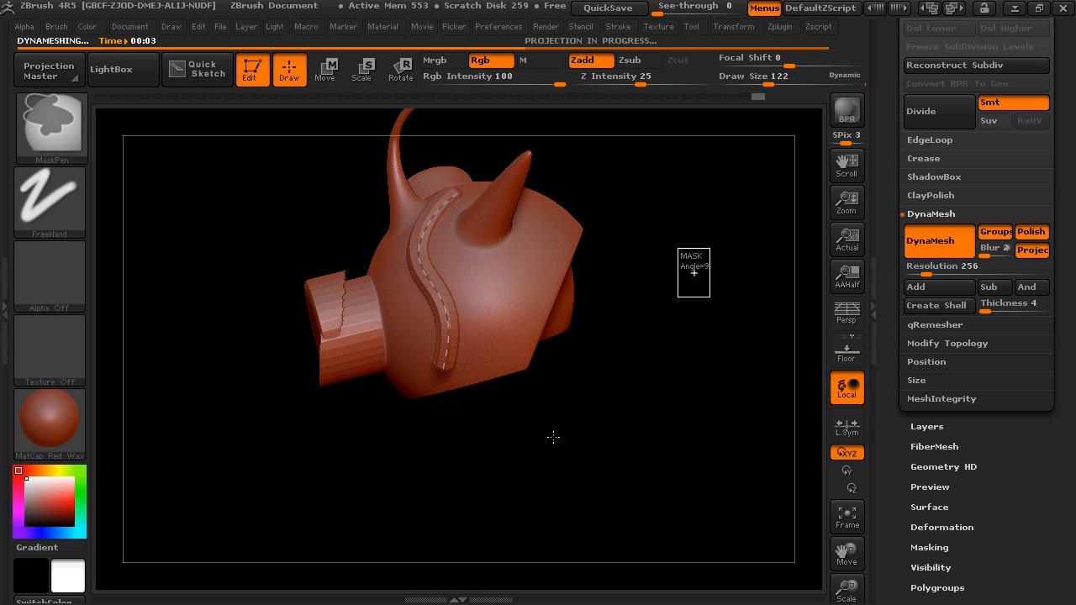
- Turn off the DynaMesh Groups option and remesh to fuse the curved tube and the separate pieces into the body
left_click_drag(547, 440, 536, 409)
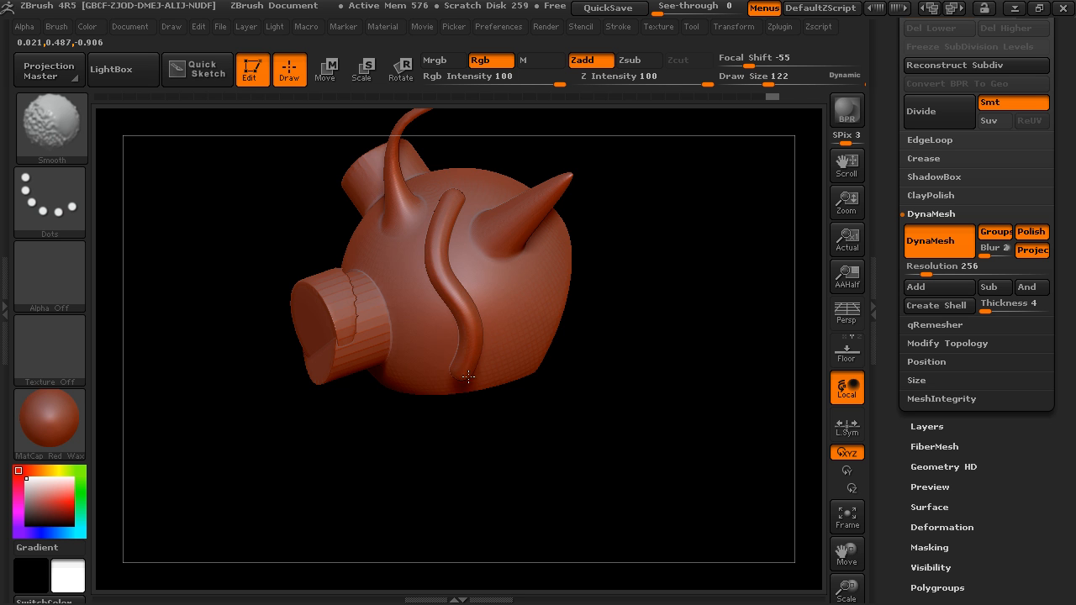
mouse_move(557, 451)
left_mouse_down()
mouse_move(492, 457)
mouse_move(654, 356)
mouse_move(698, 396)
mouse_move(805, 452)
left_mouse_up()
mouse_move(356, 235)
left_mouse_down()
mouse_move(395, 252)
mouse_move(348, 233)
left_mouse_up()
left_click(1005, 235)
key("ctrl")
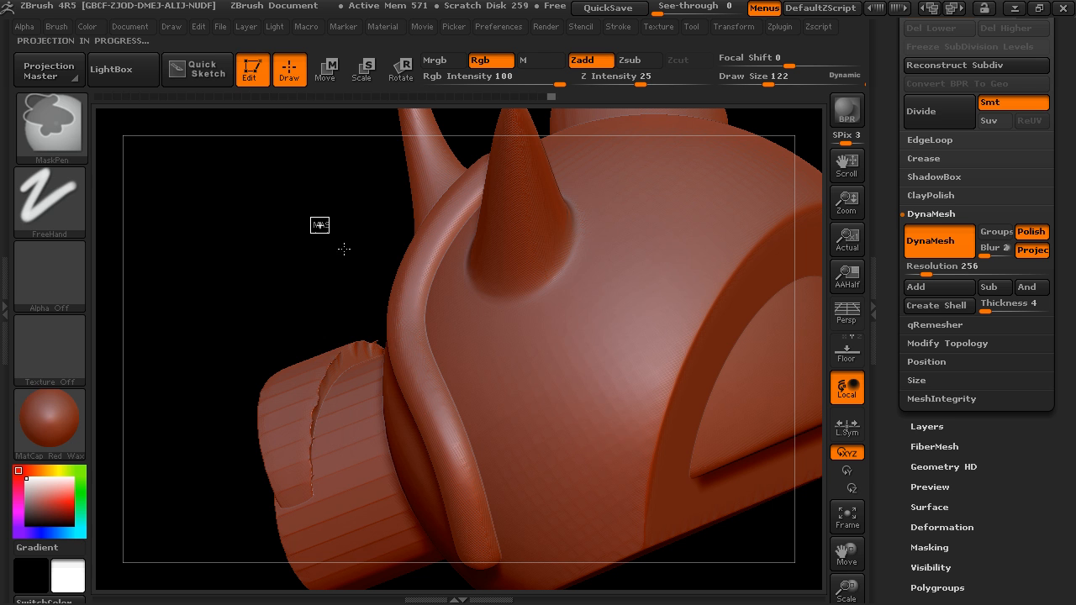
key("shift")
mouse_move(348, 276)
left_mouse_down()
mouse_move(463, 311)
mouse_move(434, 285)
left_mouse_up()
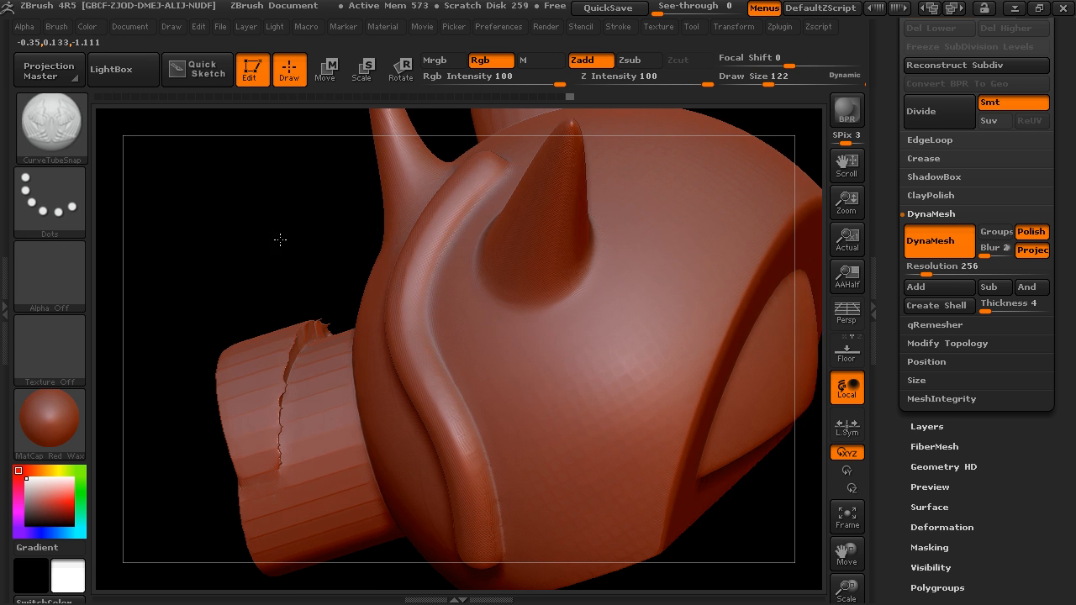
left_click_drag(279, 238, 384, 193)
mouse_move(581, 435)
left_mouse_down("alt")
mouse_move(488, 303)
mouse_move(482, 327)
mouse_move(578, 385)
mouse_move(578, 413)
mouse_move(562, 422)
mouse_move(565, 343)
mouse_move(507, 373)
mouse_move(567, 363)
mouse_move(566, 346)
mouse_move(590, 375)
mouse_move(644, 351)
mouse_move(633, 346)
left_mouse_up("alt")
- Make a PolyMesh3D from the Sphere3D primitive and turn it into a DynaMesh with Polish on at resolution 256
left_click_drag(887, 198, 893, 434)
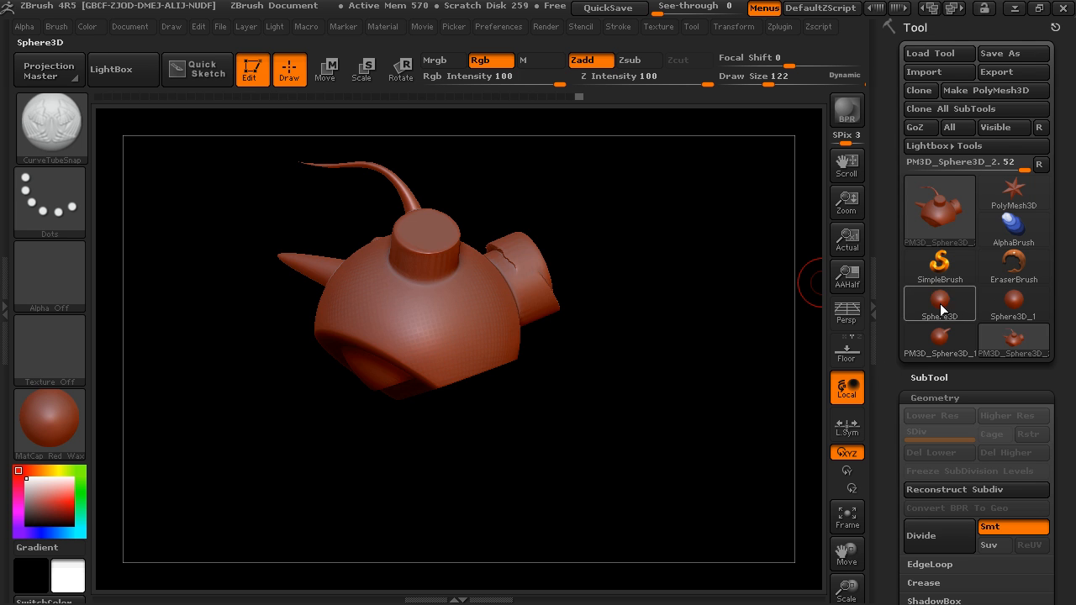
left_click(940, 304)
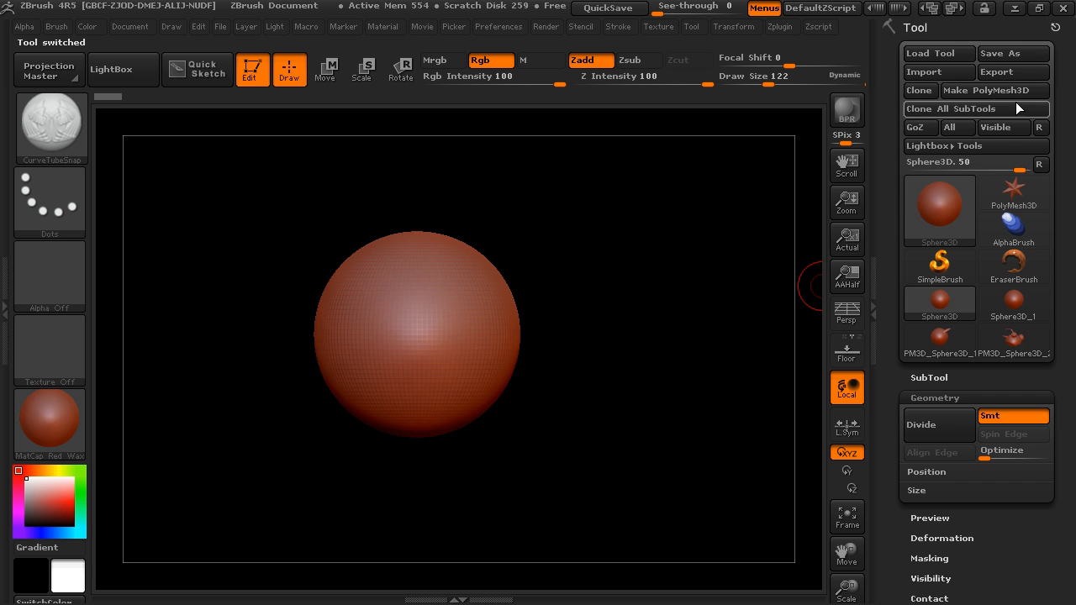
left_click(978, 91)
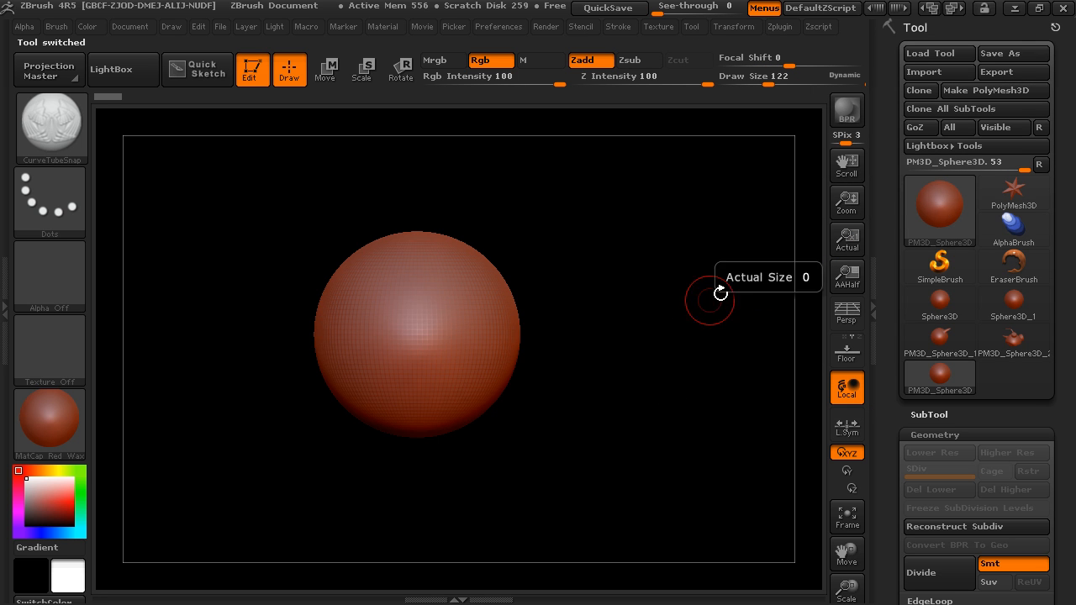
left_click_drag(894, 391, 901, 285)
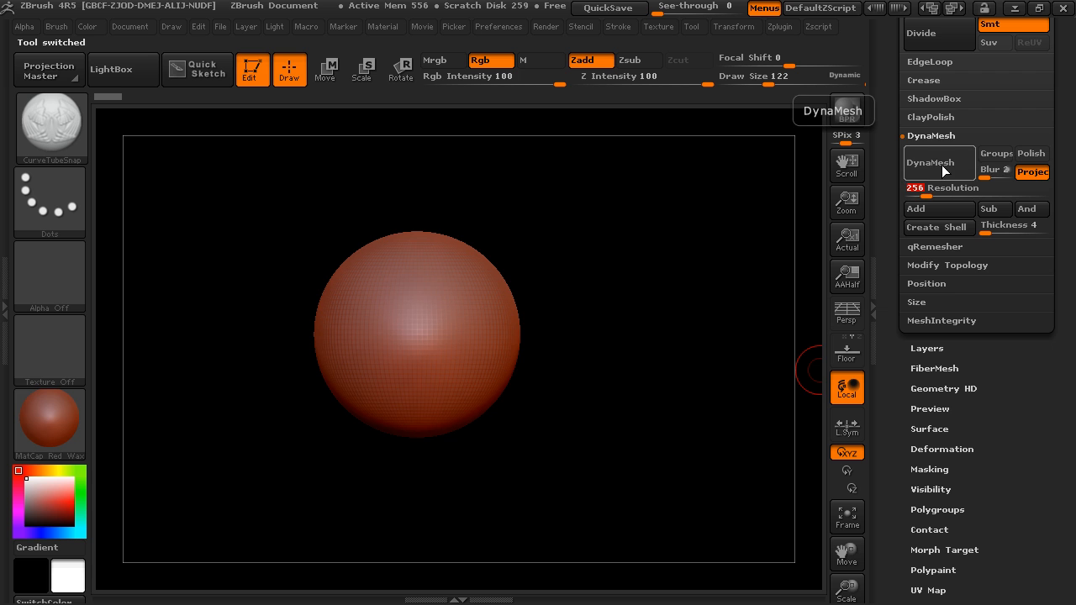
left_click(1031, 153)
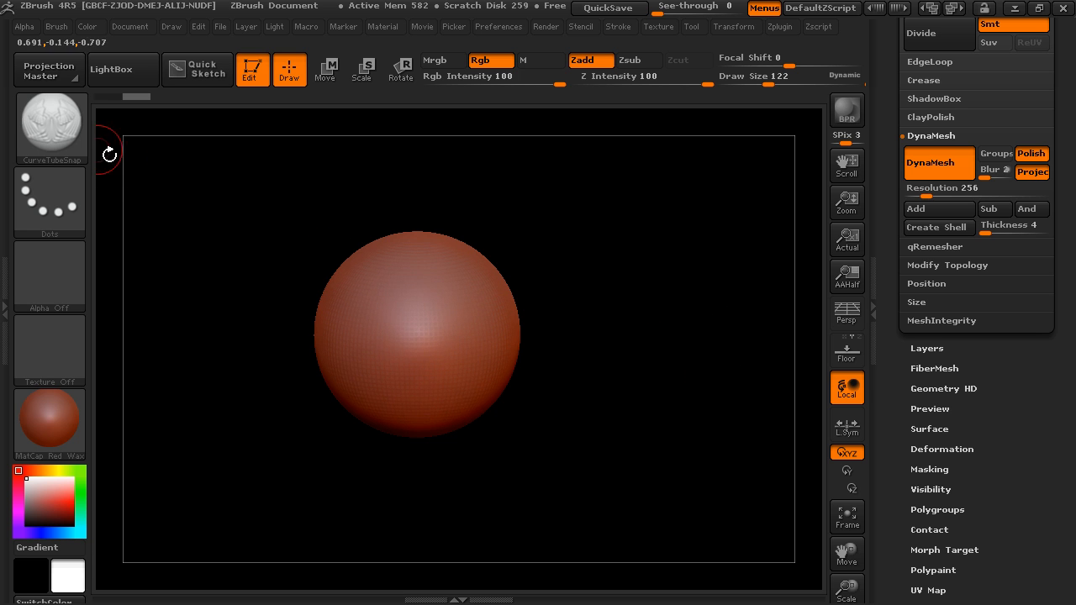
- Insert a cylinder protruding from the side of the sphere with the InsertCylinder brush
left_click(52, 127)
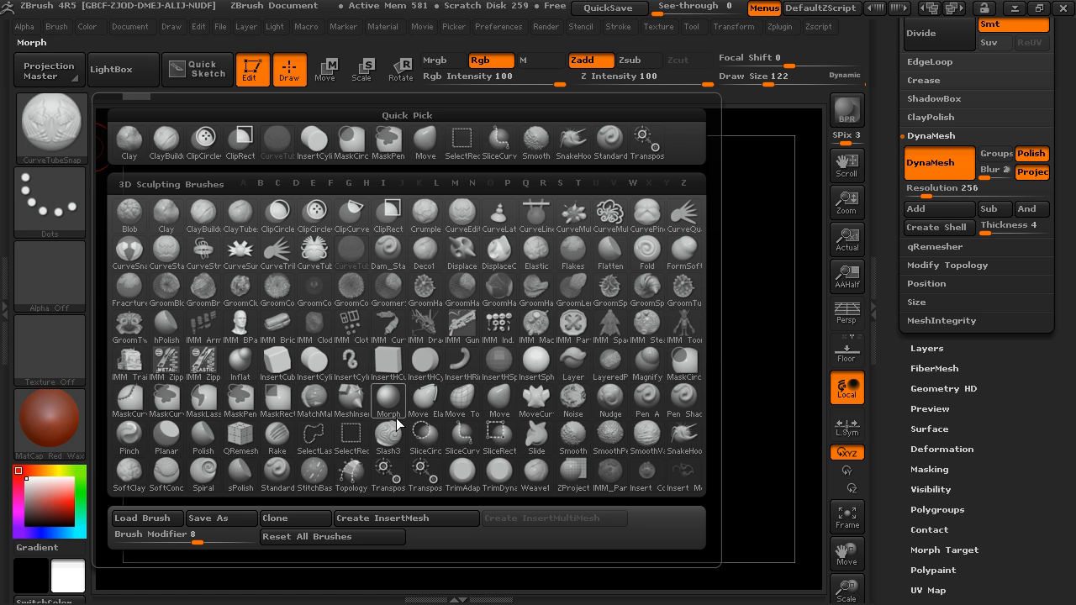
left_click(320, 375)
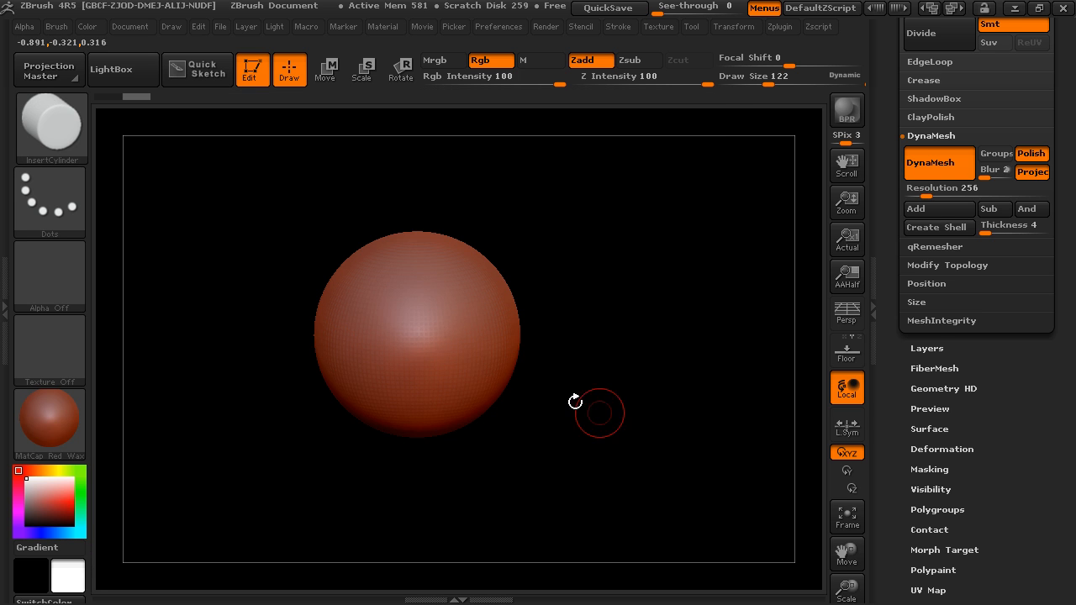
left_click_drag(458, 353, 488, 395)
left_click_drag(636, 372, 680, 348)
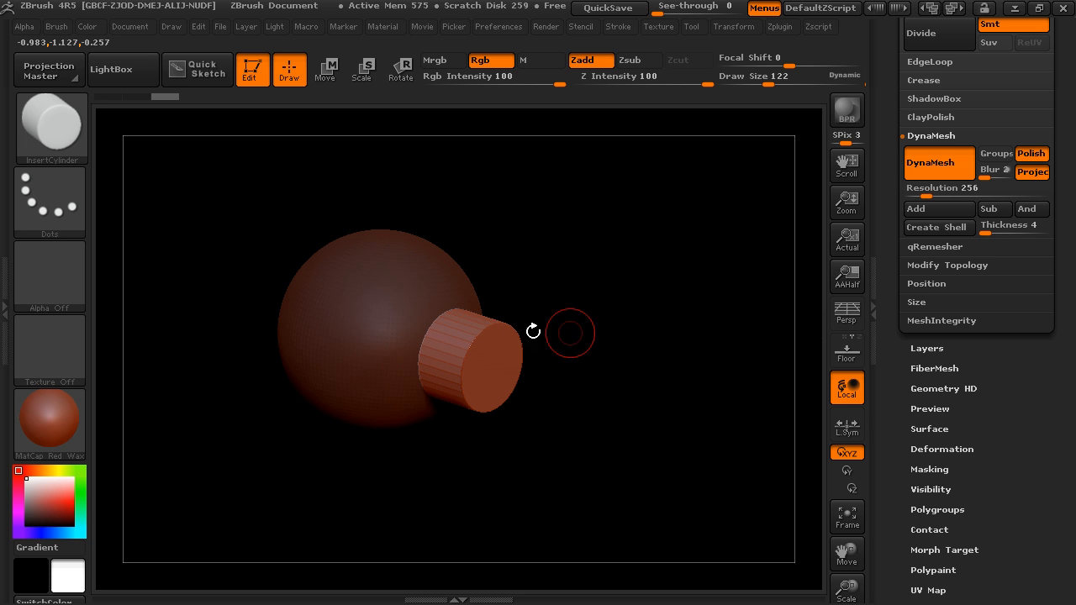
- Clear the mask and try Create Shell on the sphere with its protruding cylinder
left_click(948, 228)
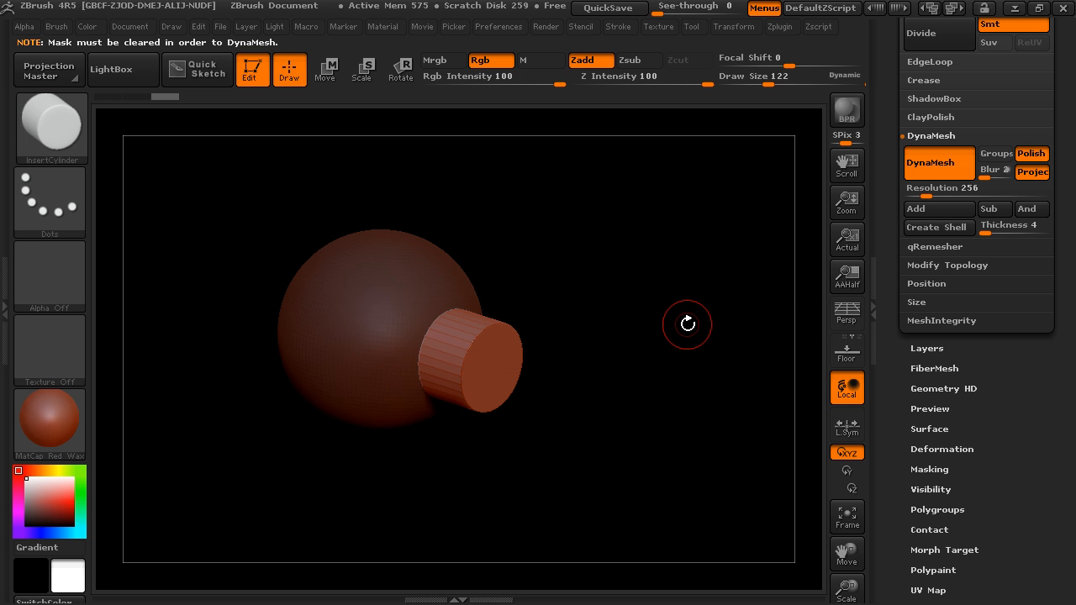
left_click(689, 332, "ctrl")
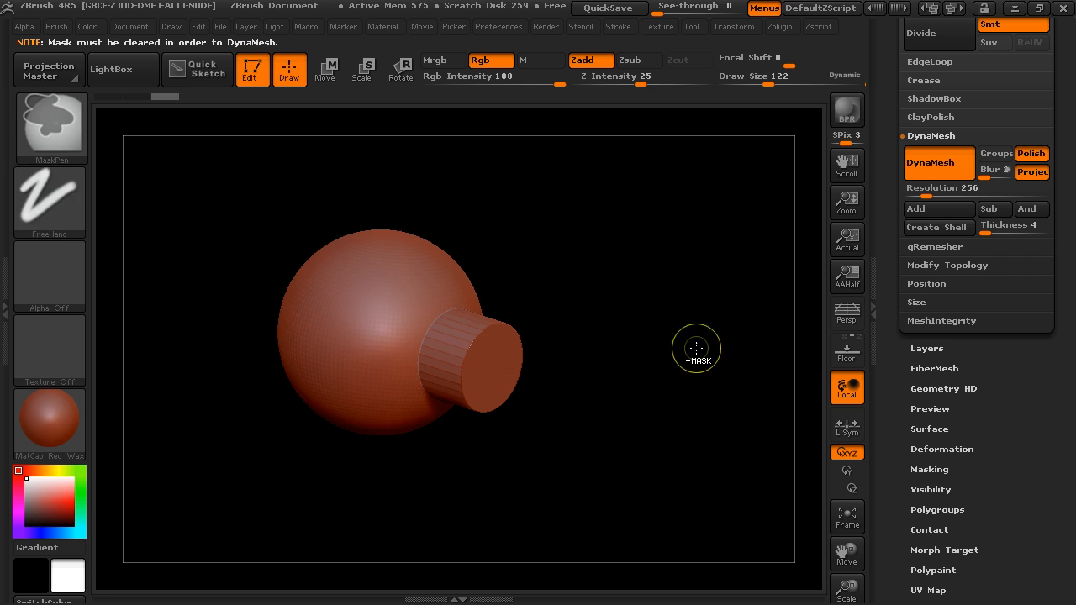
left_click(934, 228)
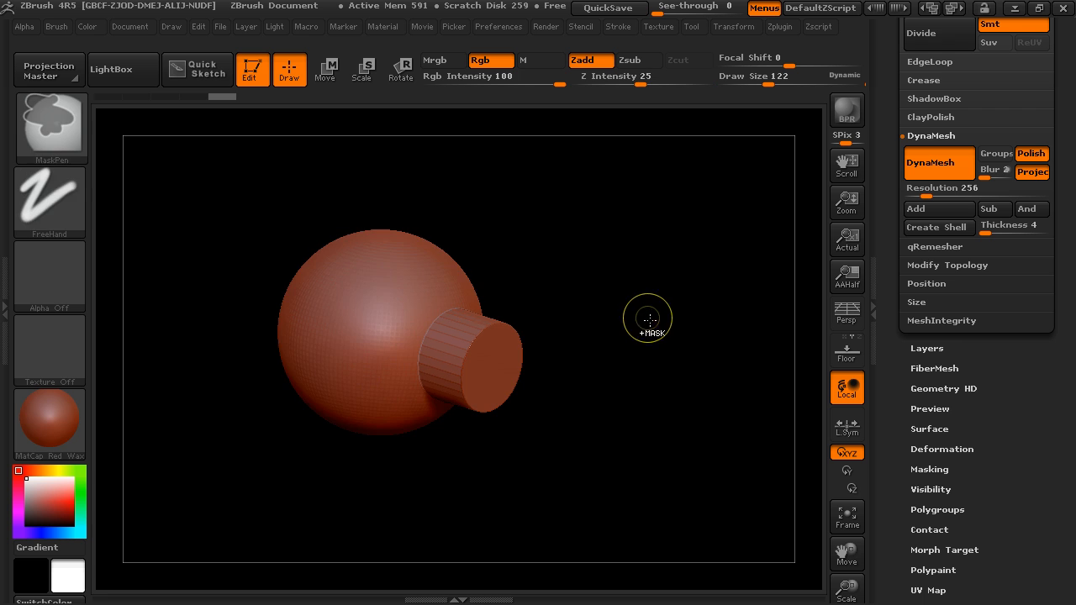
- Undo the shell and the inserted cylinder, back to the plain sphere
key("ctrl+z")
key("ctrl+z")
key("ctrl+z")
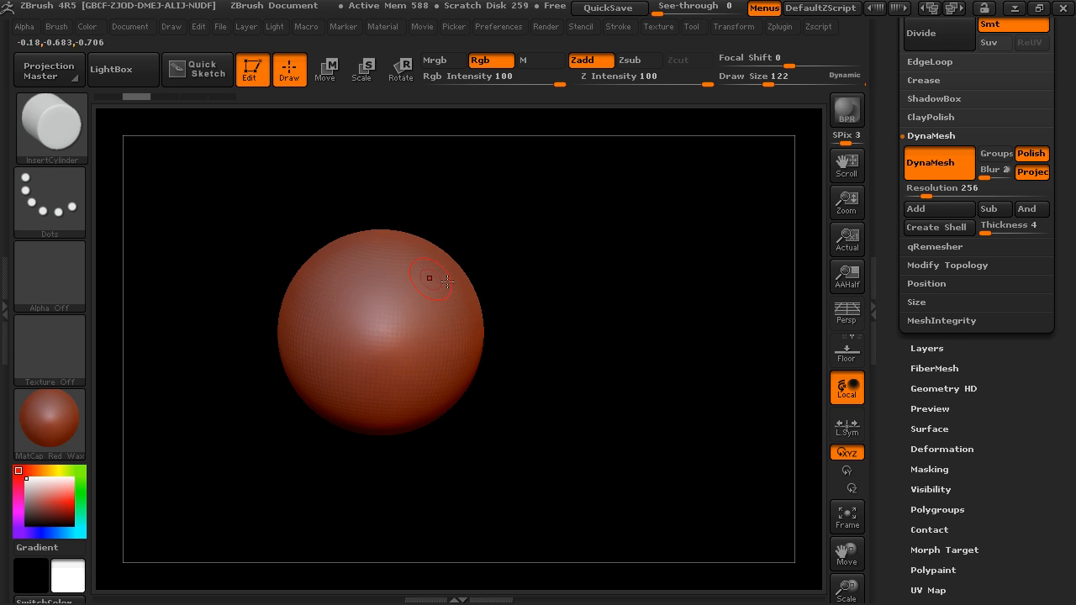
- Insert a subtractive cylinder into the side of the sphere and remesh the DynaMesh to cut a round hole
left_click_drag(555, 354, 560, 335)
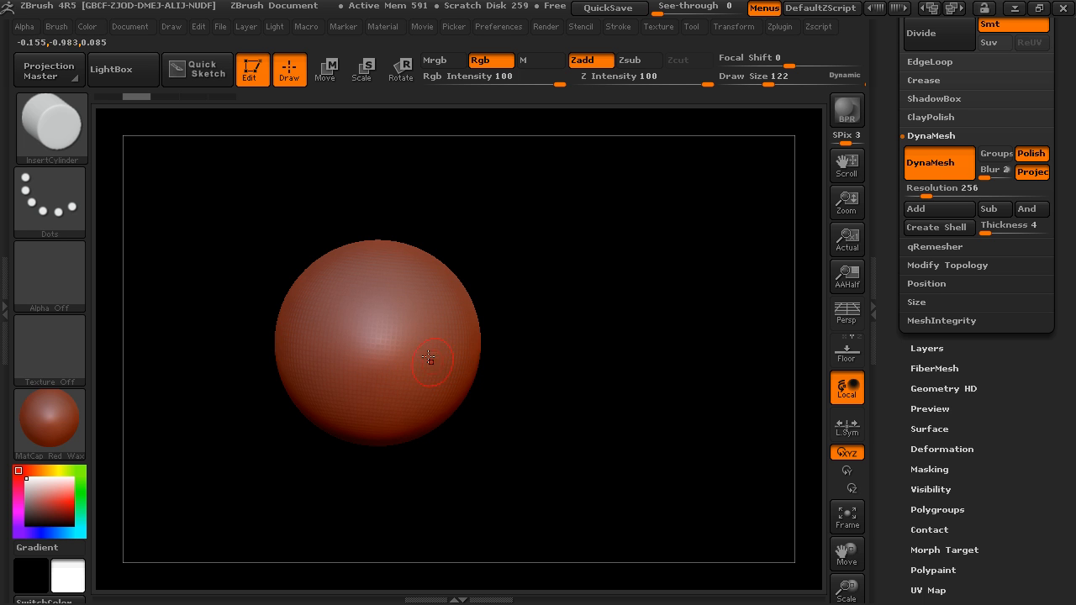
left_click_drag(486, 360, 530, 372)
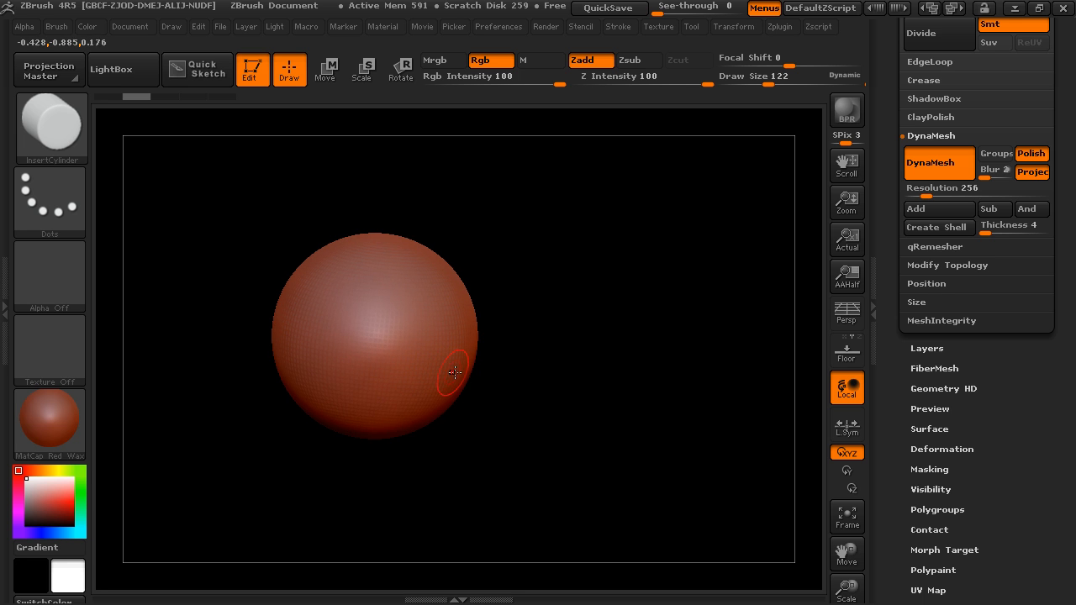
left_click_drag(436, 368, 471, 399)
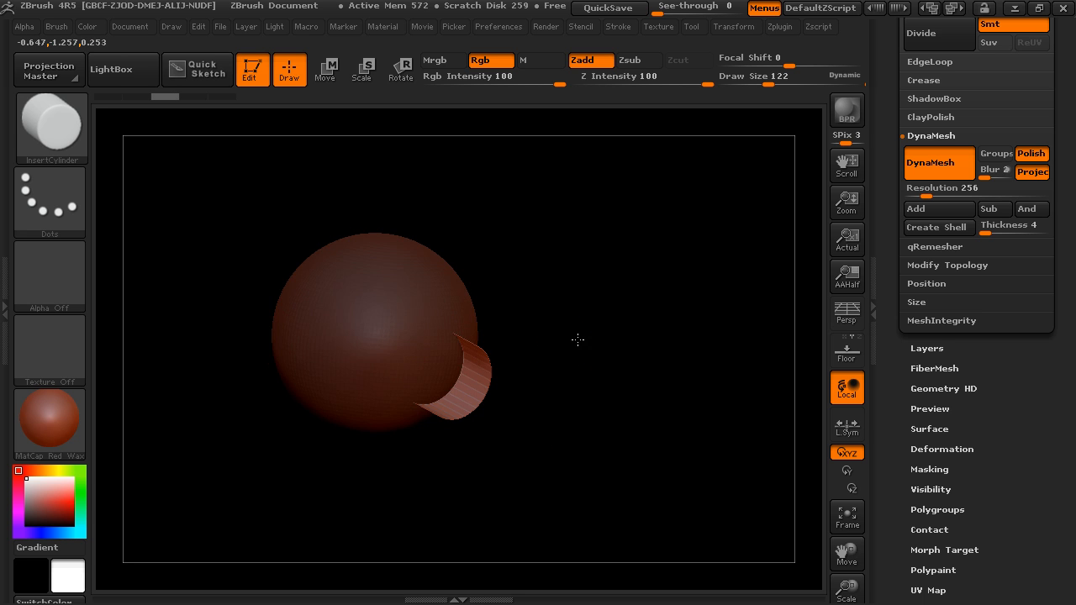
left_click_drag(577, 339, 598, 343)
left_click_drag(561, 278, 598, 315, "ctrl")
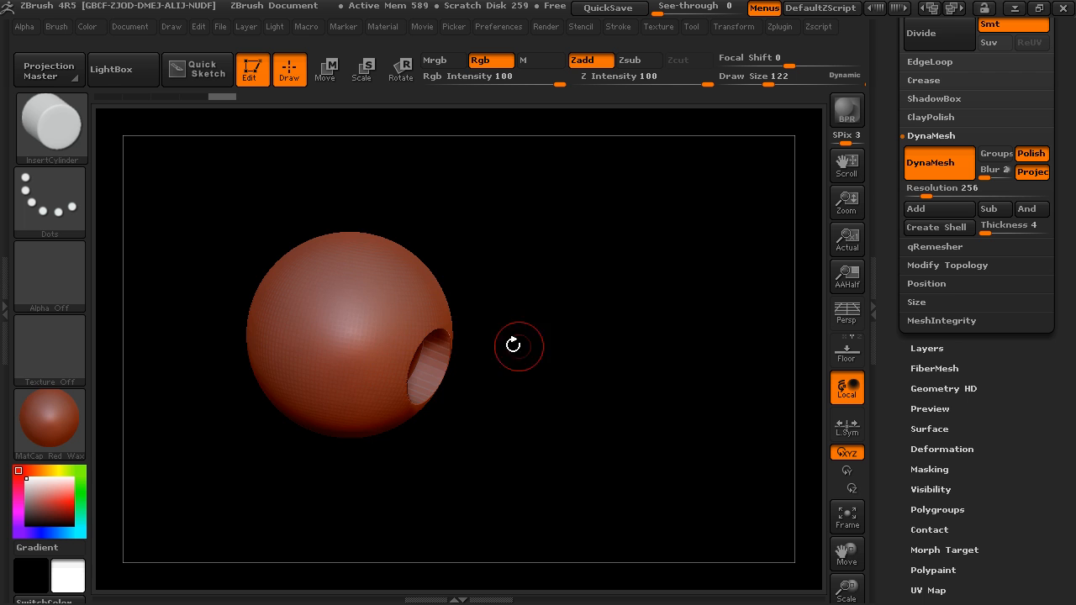
- Smooth the rim of the hole, and undo back to the sphere with its subtractive cylinder still uncut
left_click_drag(512, 346, 541, 315, "shift")
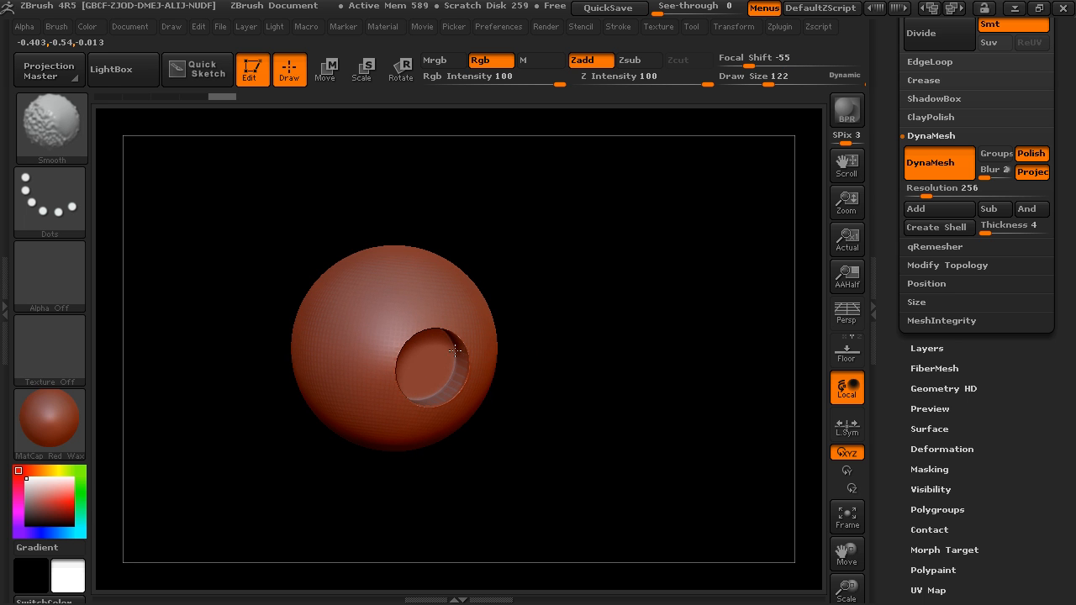
mouse_move(603, 295)
left_mouse_down()
mouse_move(552, 269)
mouse_move(609, 262)
left_mouse_up()
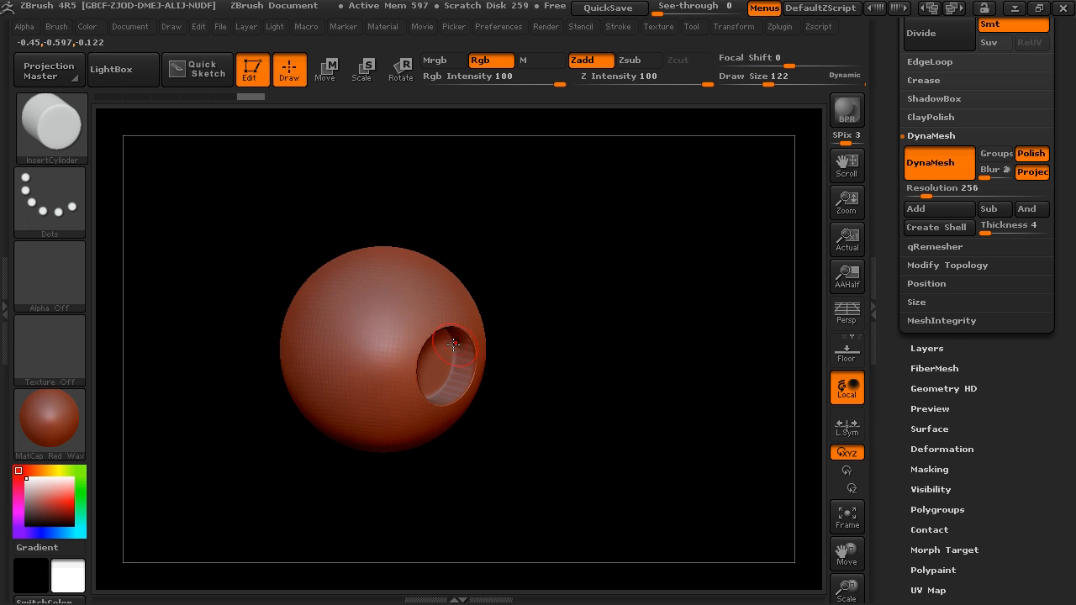
left_click_drag(548, 401, 573, 400)
left_click_drag(588, 359, 608, 342)
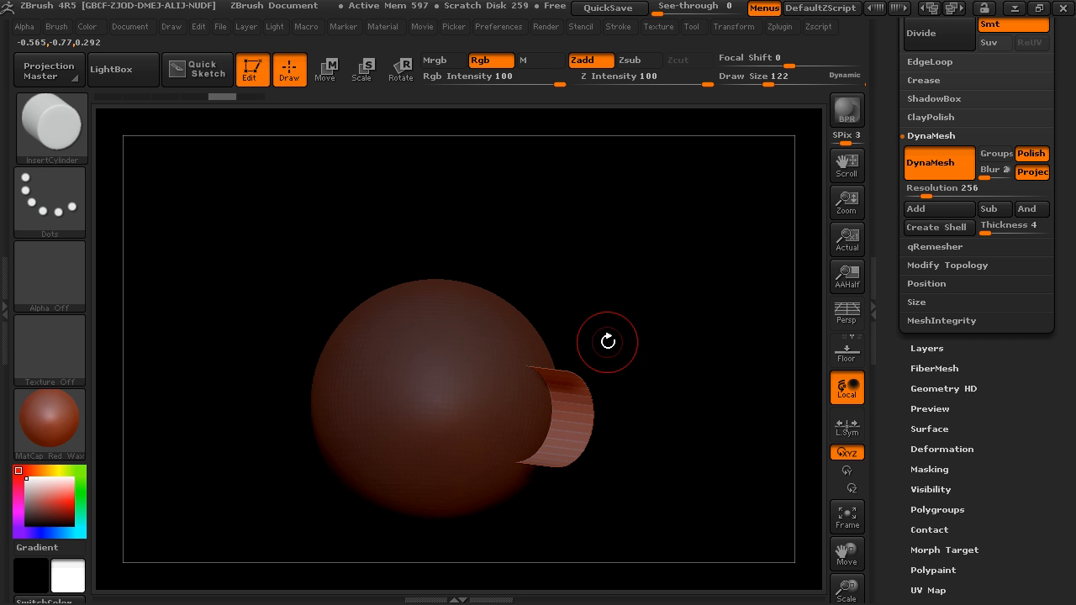
left_click_drag(653, 312, 644, 241, "alt")
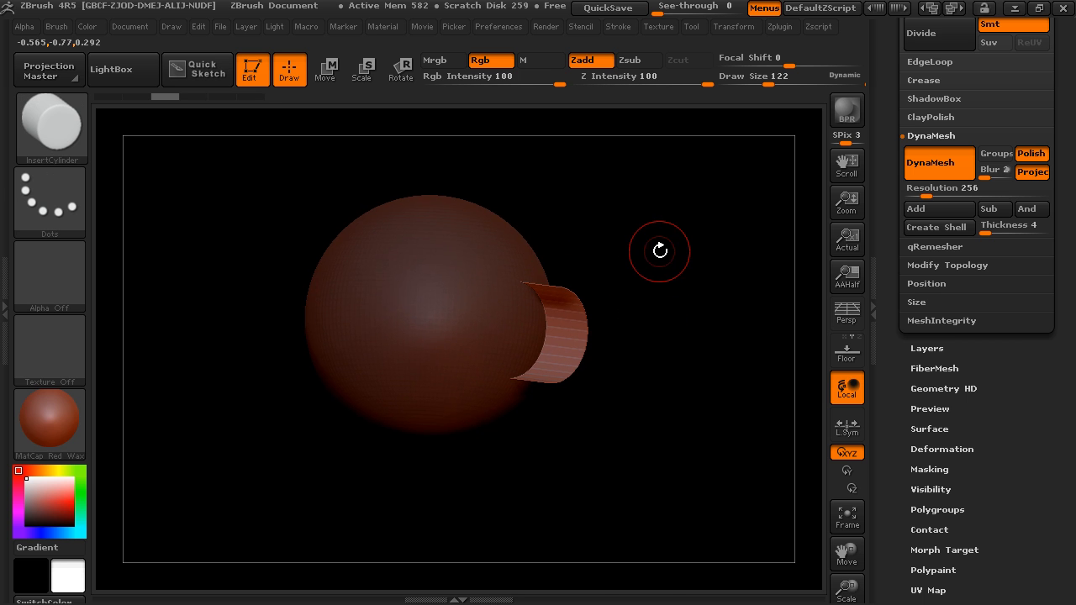
- Clear the mask and use Create Shell to hollow the sphere with an opening at the subtractive cylinder
left_click(936, 227)
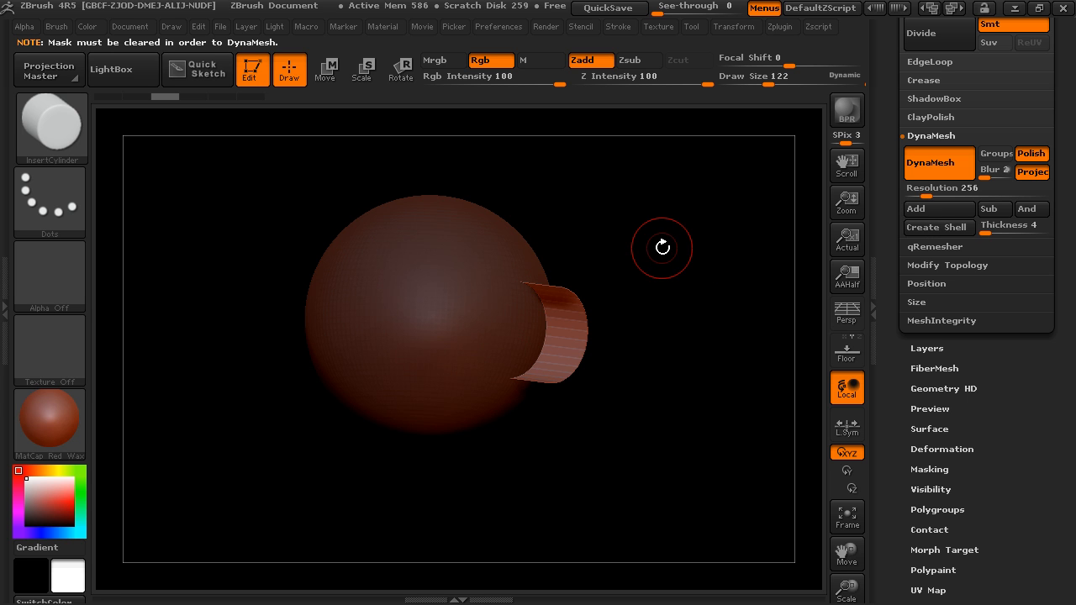
left_click(690, 247, "ctrl")
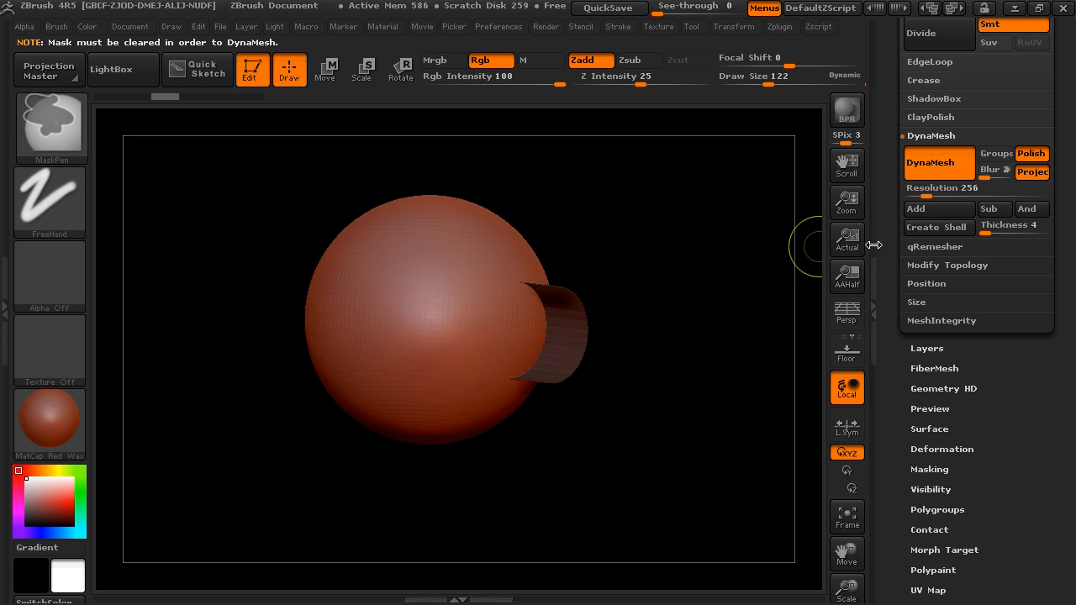
left_click(800, 245, "ctrl")
left_click_drag(779, 251, 708, 253, "ctrl")
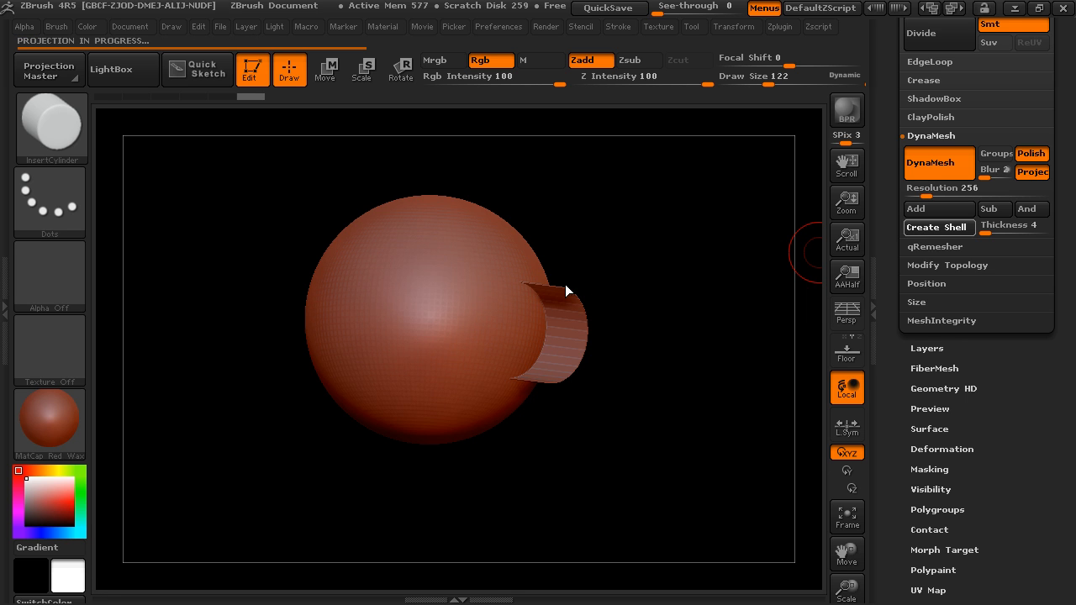
- Smooth the rim of the round opening in the hollow sphere
mouse_move(627, 284)
left_mouse_down()
mouse_move(601, 281)
mouse_move(702, 266)
mouse_move(716, 233)
mouse_move(667, 170)
mouse_move(684, 185)
mouse_move(675, 179)
left_mouse_up()
left_click_drag(462, 307, 444, 303, "shift")
mouse_move(732, 197)
left_mouse_down()
mouse_move(799, 201)
mouse_move(790, 192)
left_mouse_up()
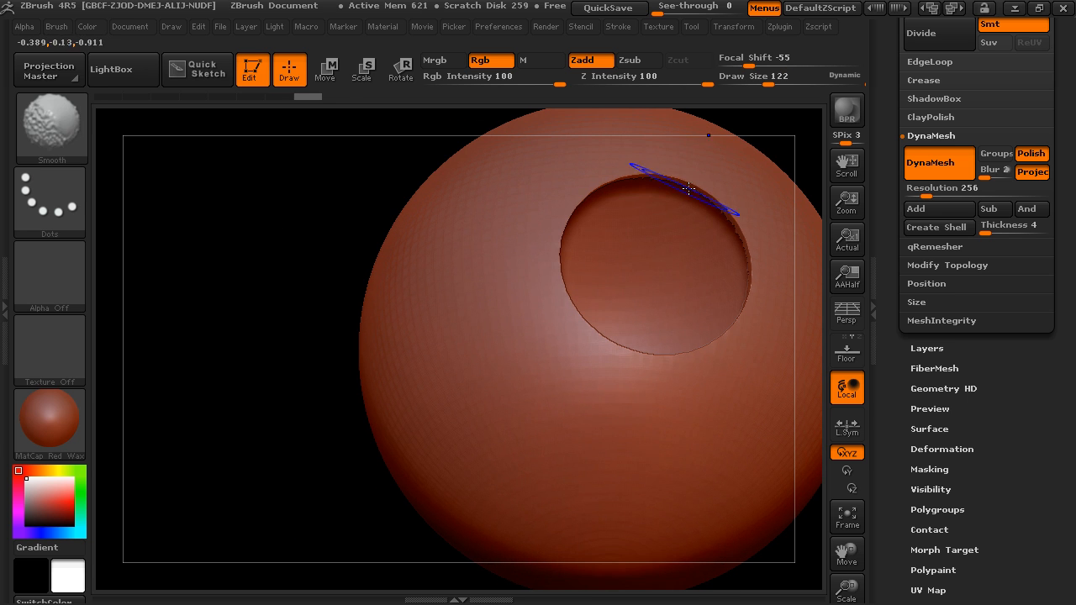
left_click_drag(332, 227, 81, 324)
left_click_drag(629, 249, 658, 210)
left_click_drag(522, 316, 534, 362, "shift")
left_click_drag(656, 312, 490, 401)
mouse_move(490, 401)
left_mouse_down("alt")
mouse_move(522, 389)
mouse_move(579, 320)
left_mouse_up("alt")
left_click_drag(735, 226, 681, 320)
mouse_move(407, 380)
left_mouse_down("shift")
mouse_move(336, 376)
mouse_move(393, 294)
mouse_move(408, 290)
left_mouse_up("shift")
- Turn off DynaMesh for the hollow sphere
mouse_move(705, 449)
left_mouse_down("alt")
mouse_move(589, 440)
mouse_move(682, 432)
left_mouse_up("alt")
mouse_move(687, 382)
left_mouse_down("alt")
mouse_move(740, 339)
mouse_move(649, 453)
left_mouse_up("alt")
left_click_drag(726, 380, 728, 406)
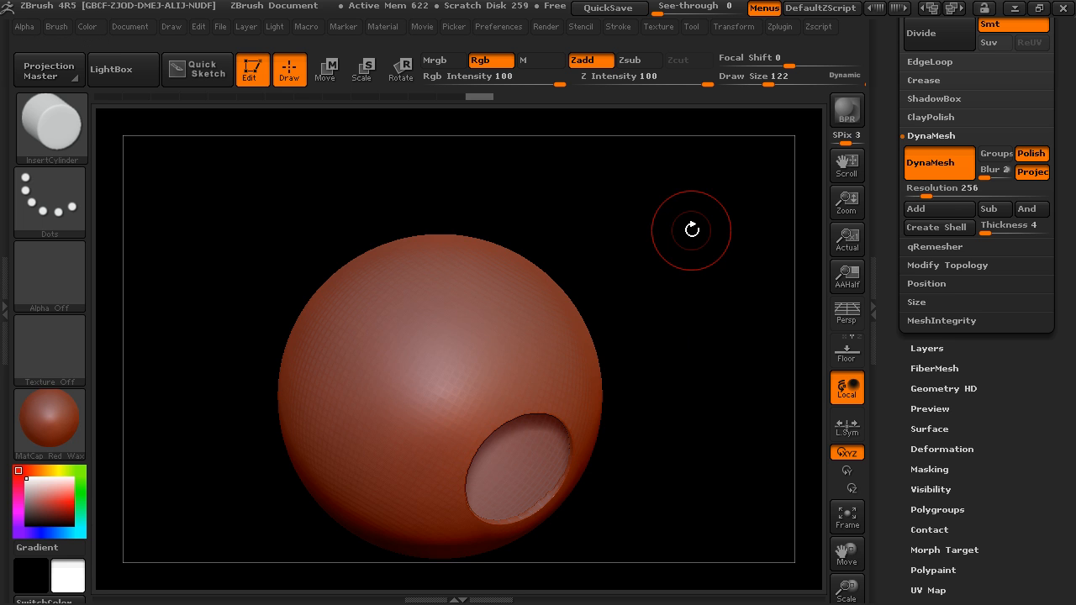
left_click_drag(710, 281, 655, 266)
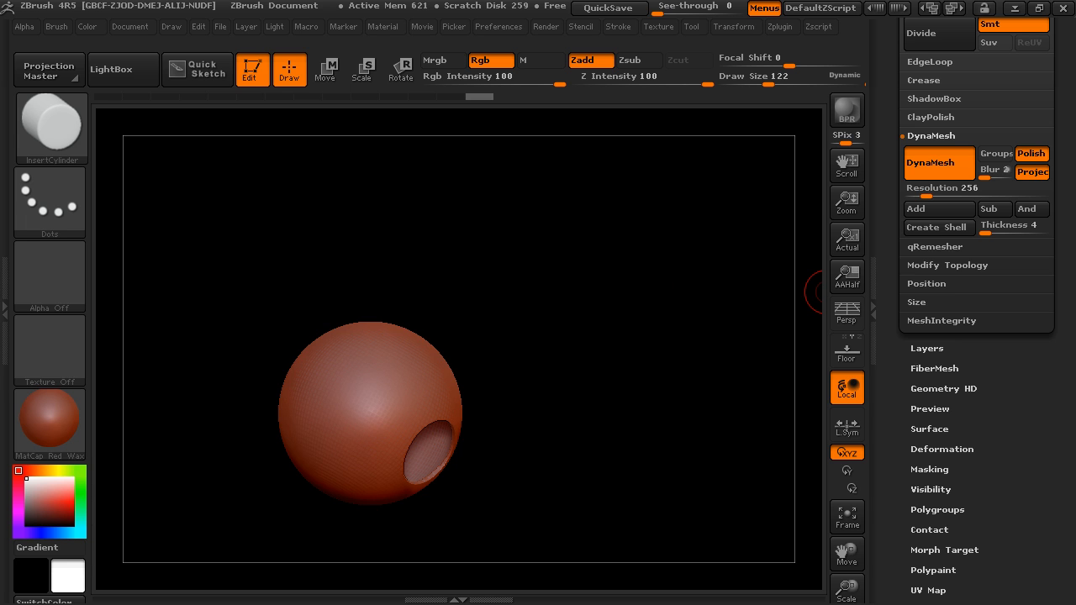
left_click_drag(471, 287, 620, 242)
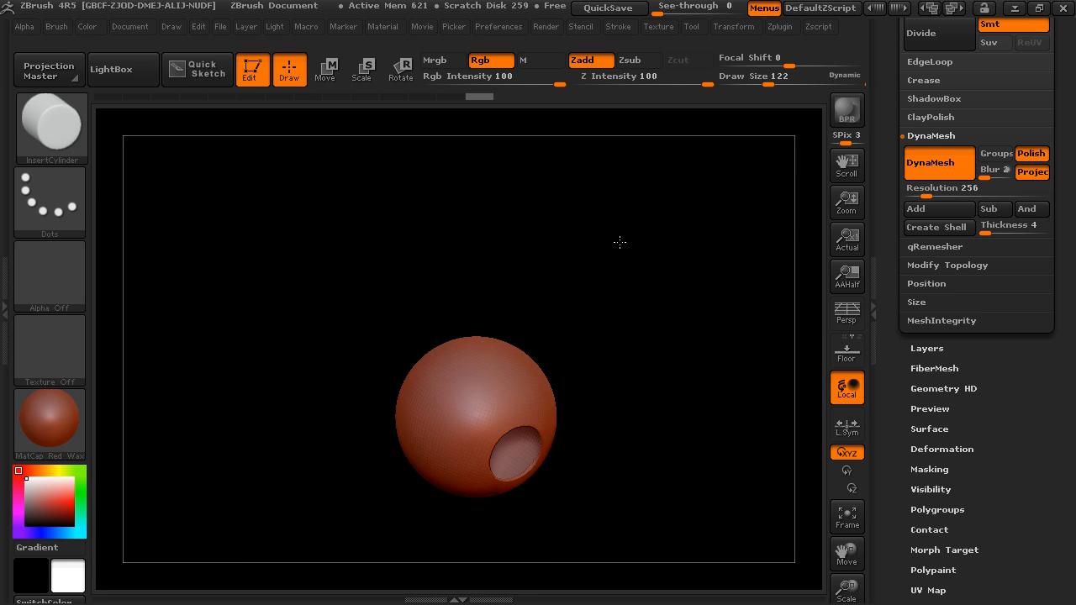
left_click(942, 167)
left_click_drag(695, 297, 684, 241, "alt")
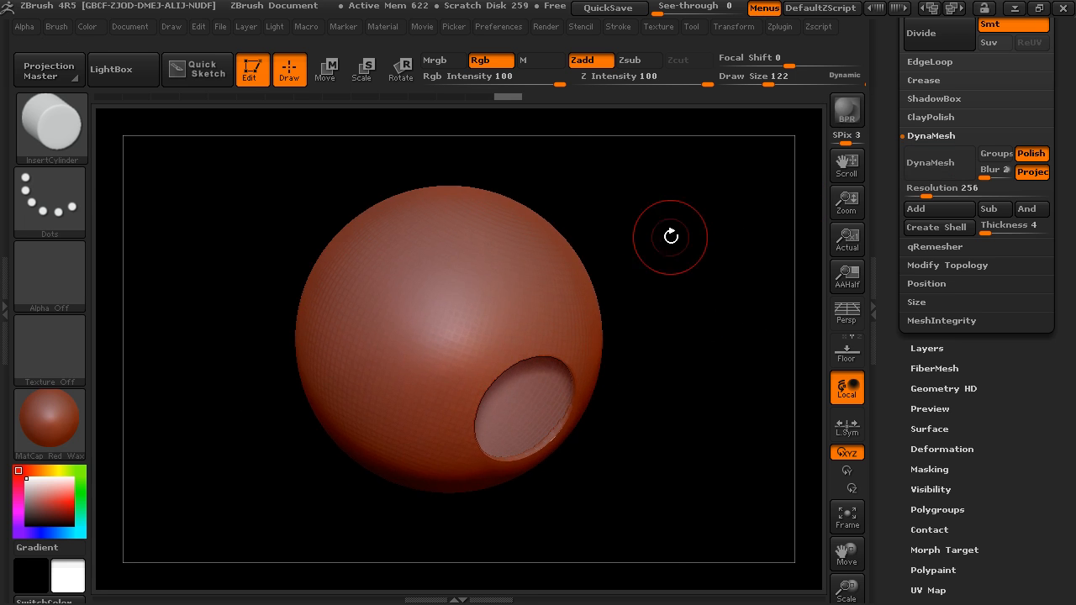
- Show the PolyFrame wireframe to examine the topology around the sphere's opening, and hide it again
left_click(779, 26)
mouse_move(740, 29)
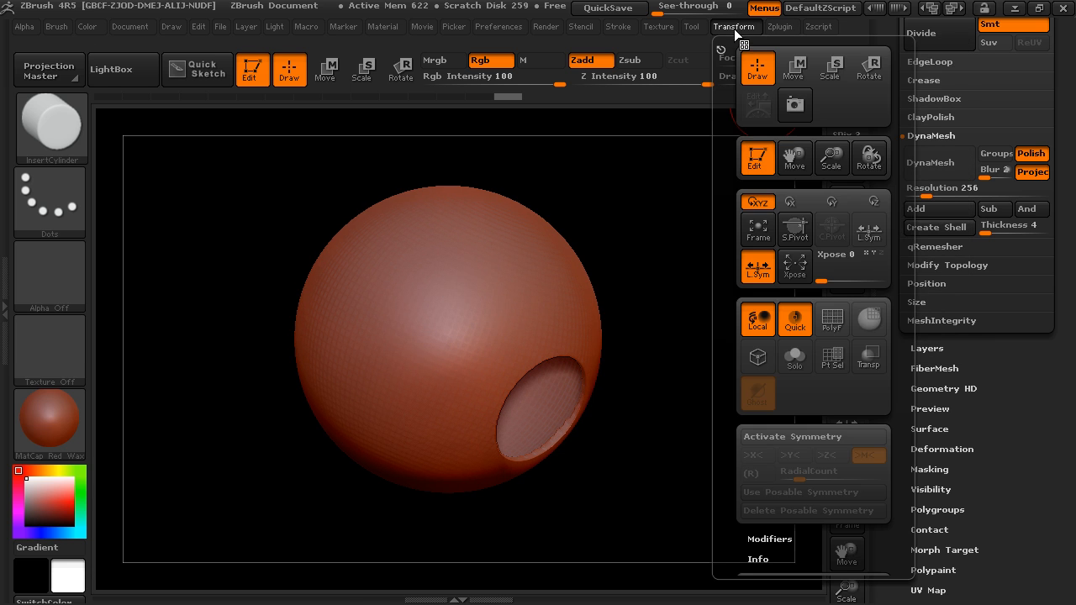
left_click(830, 319)
left_click_drag(665, 246, 720, 221, "alt")
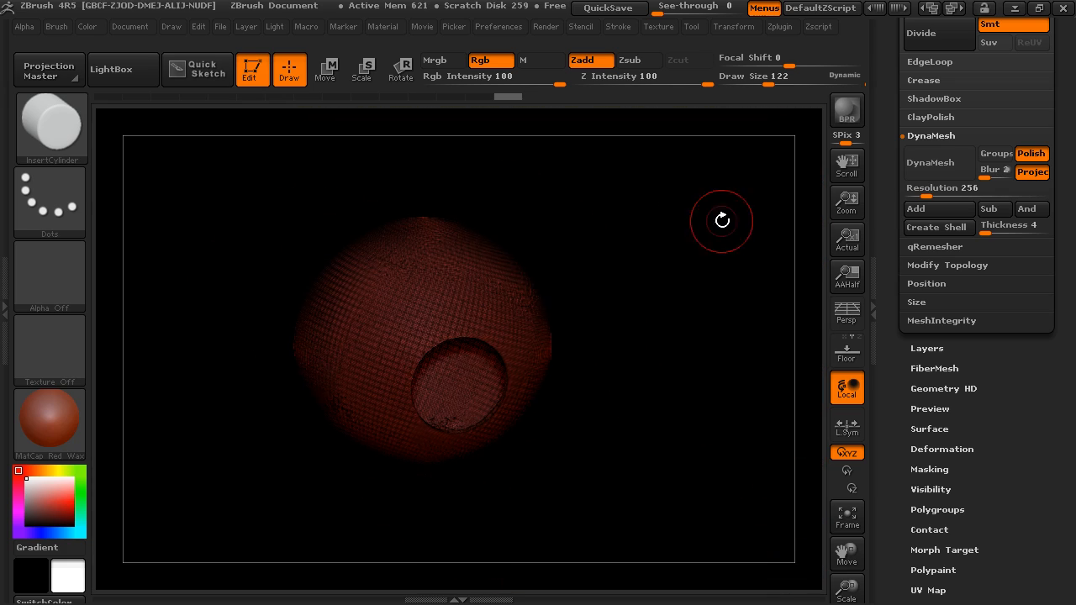
left_click(724, 28)
left_click(832, 320)
left_click_drag(664, 247, 704, 270)
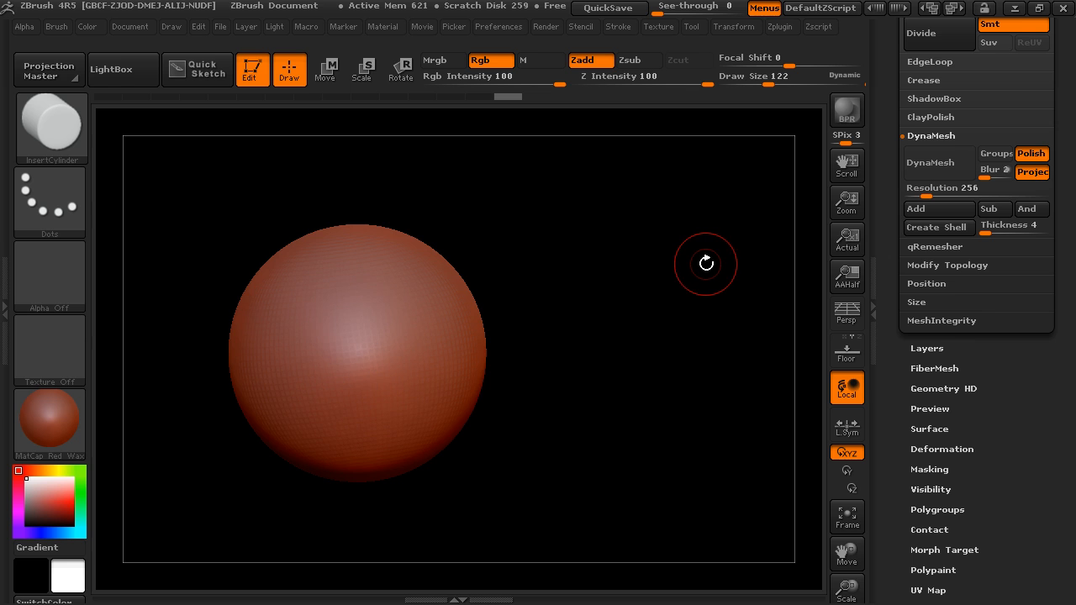
mouse_move(740, 282)
left_mouse_down("alt")
mouse_move(726, 288)
mouse_move(735, 298)
mouse_move(745, 289)
left_mouse_up("alt")
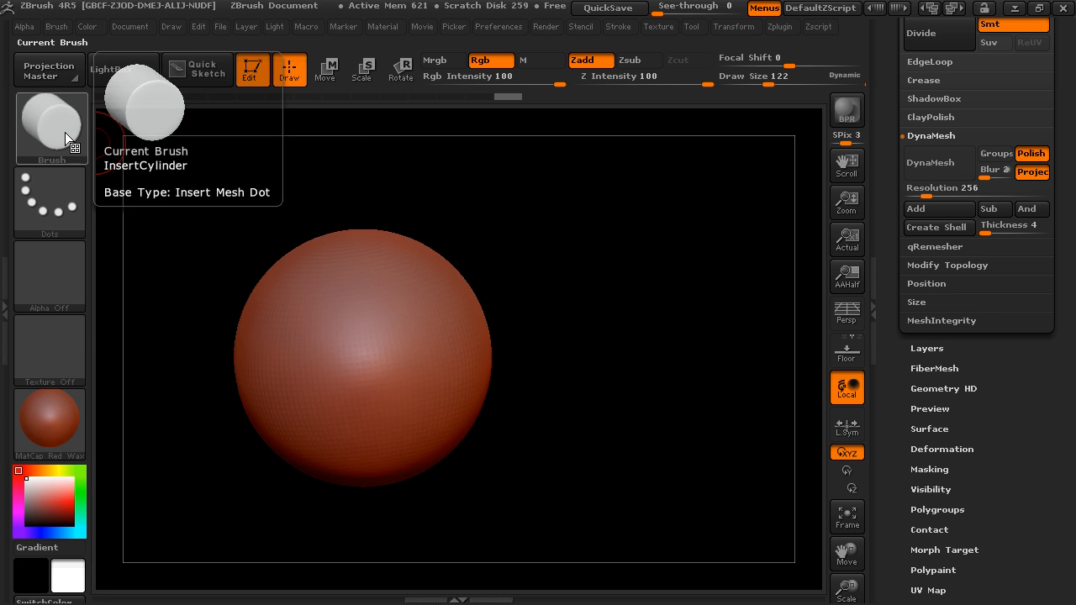
left_click_drag(583, 331, 588, 328, "alt")
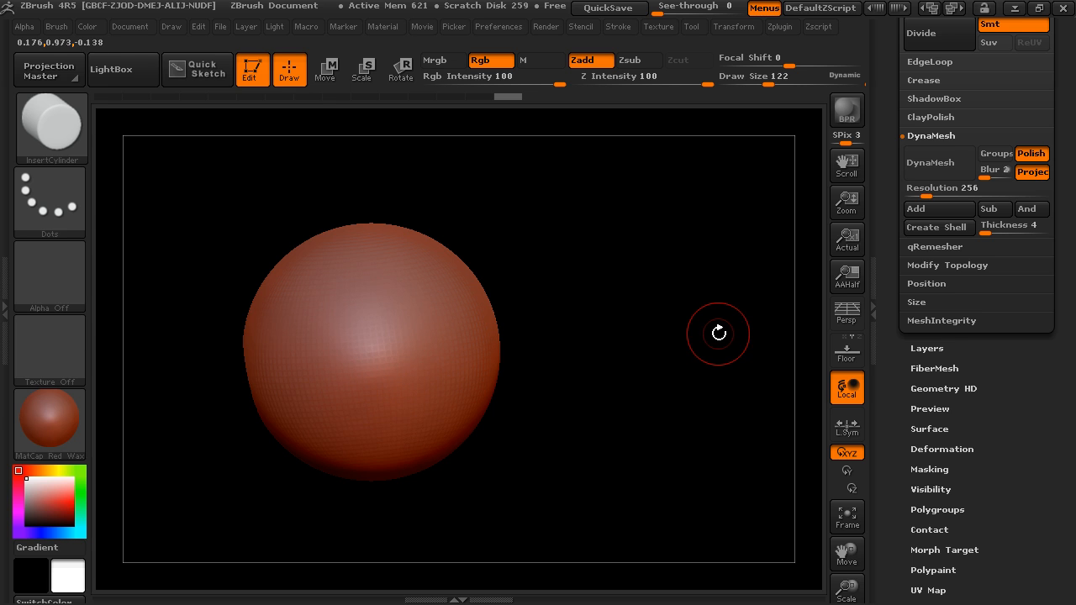
left_click_drag(589, 313, 673, 289, "alt")
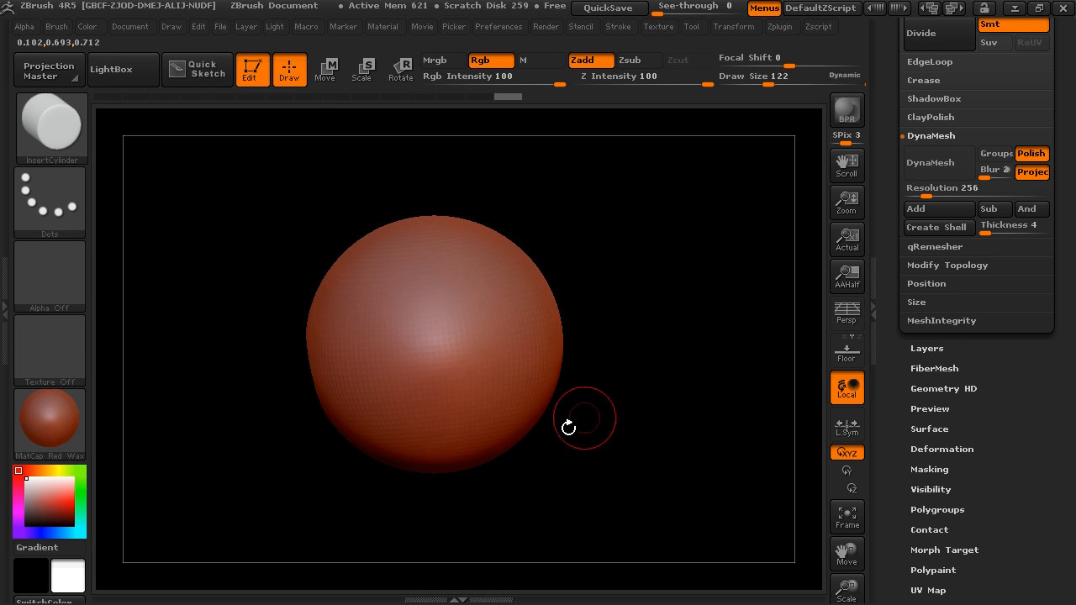